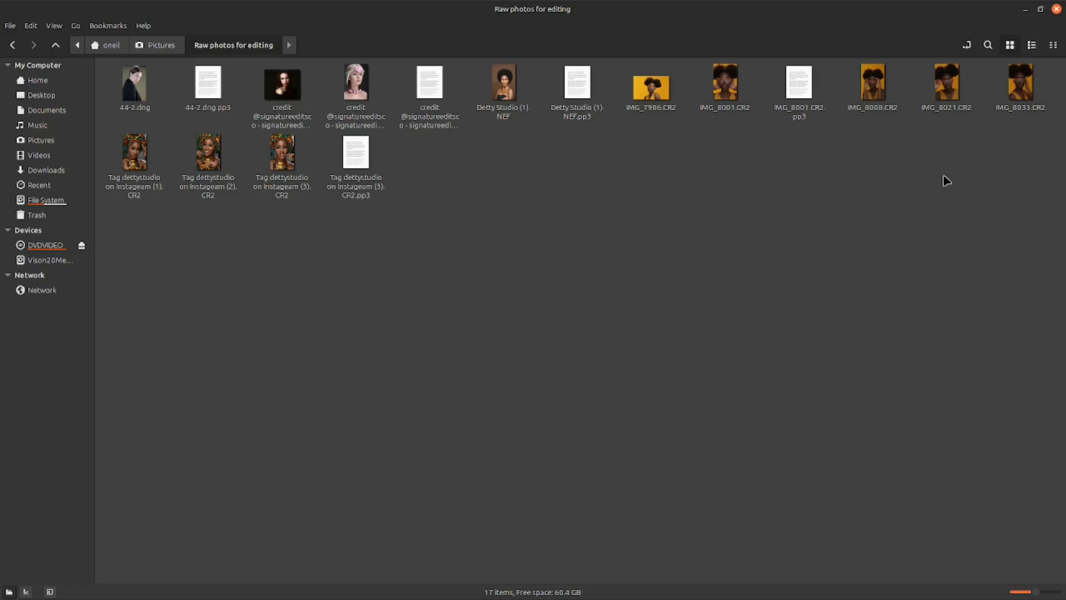
Open the raw photo IMG_8001.CR2 in RawTherapee and check the portrait's detail.
double_click(729, 90)
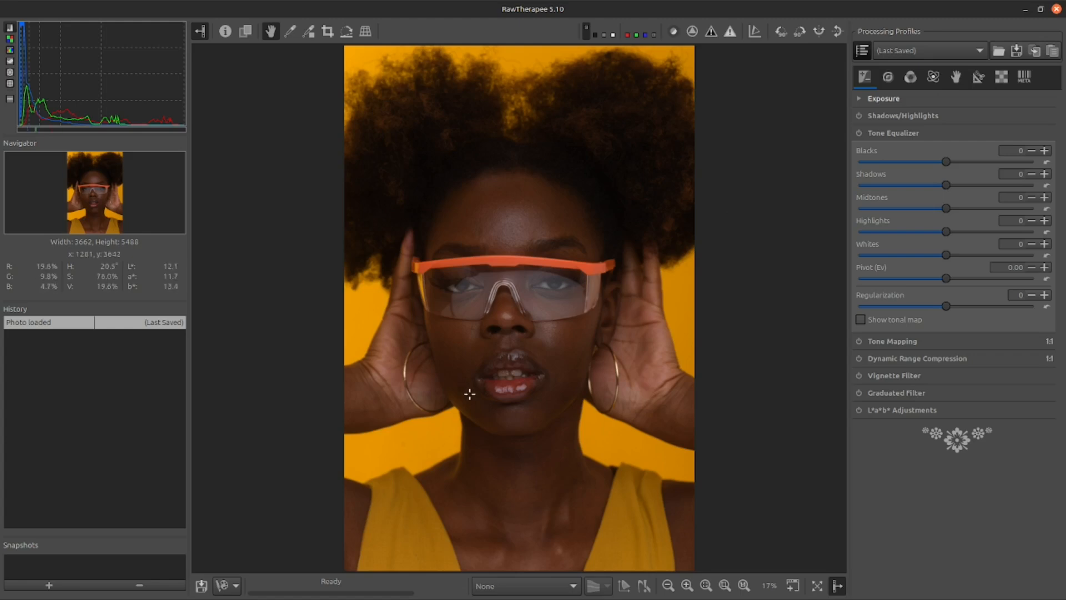
scroll(476, 389, up, 3)
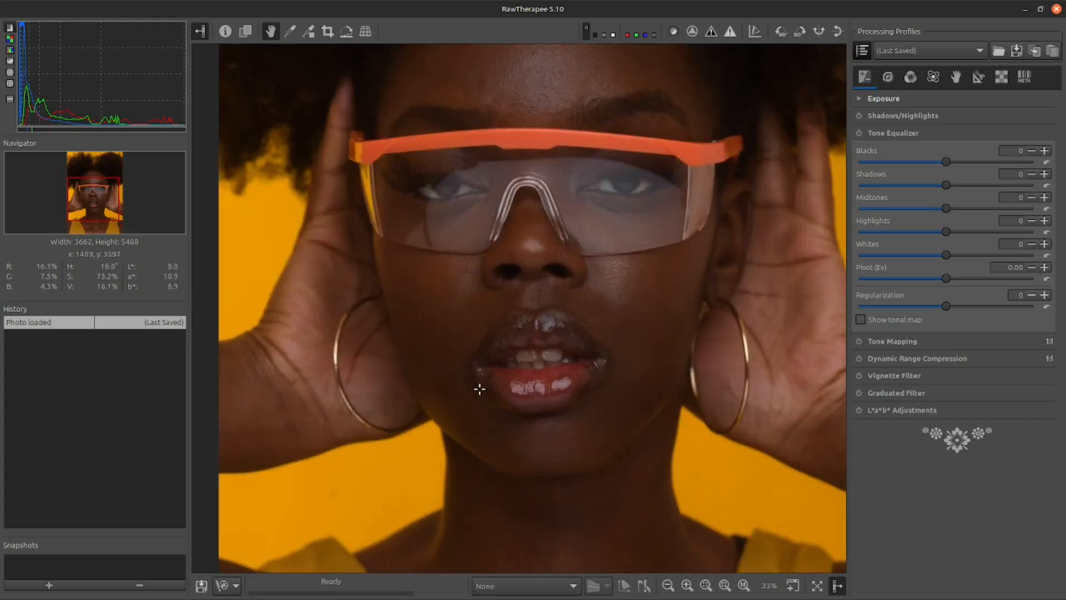
scroll(480, 391, down, 2)
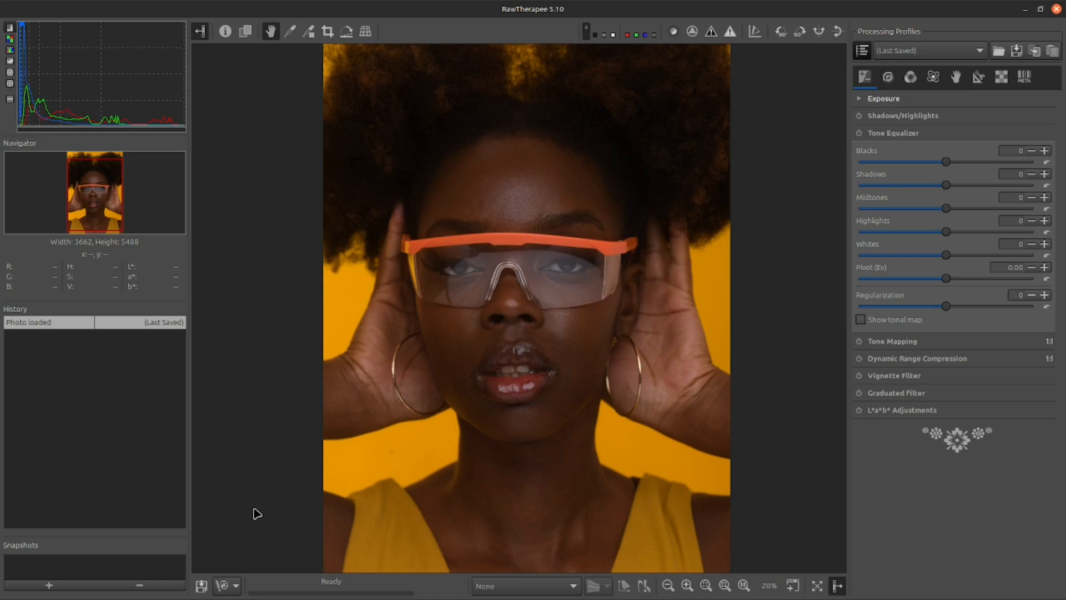
Send the photo from RawTherapee to GIMP, converting it to the built-in sRGB profile with relative colorimetric intent.
click(224, 589)
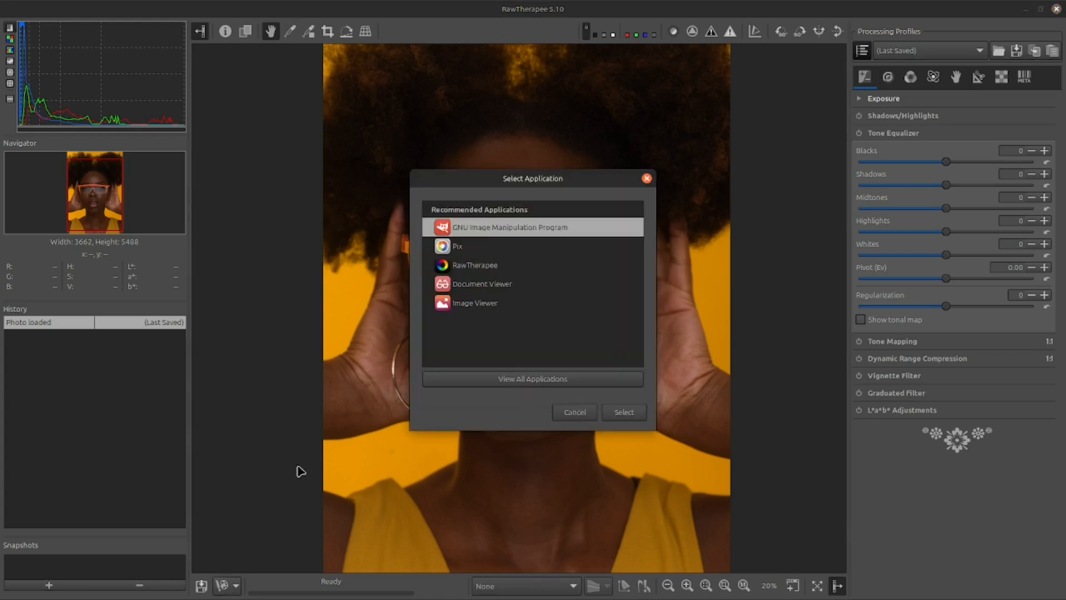
click(634, 415)
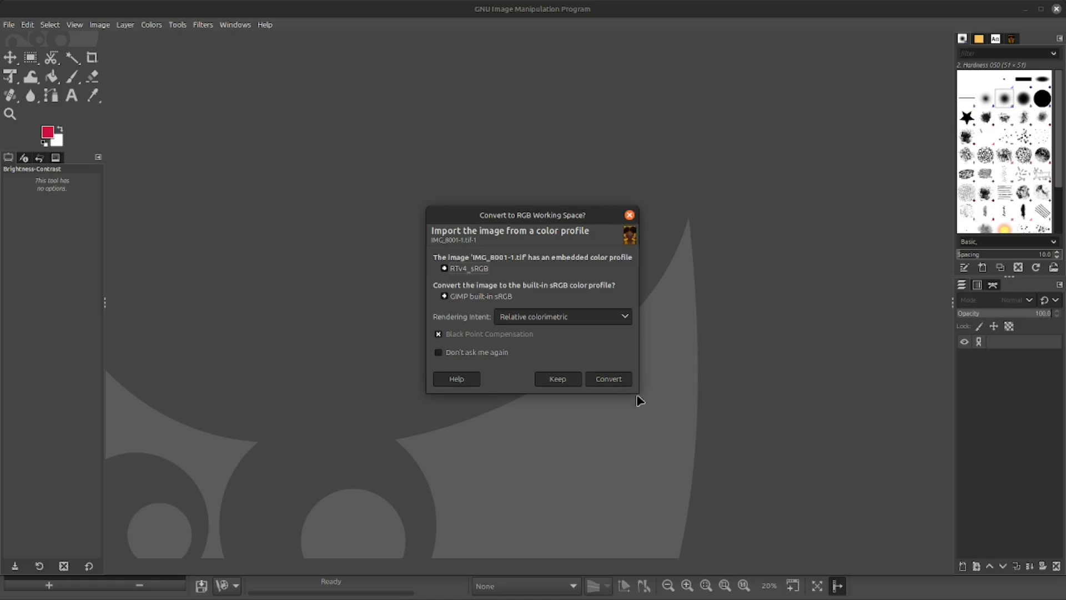
click(610, 380)
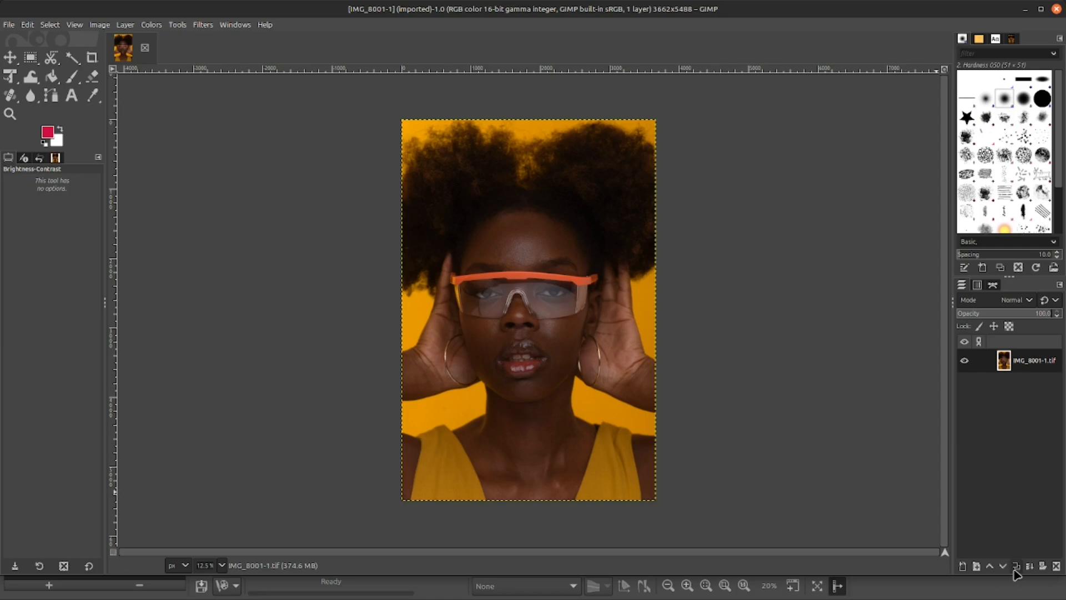
Duplicate the imported IMG_8001-1.tif layer.
right_click(1017, 365)
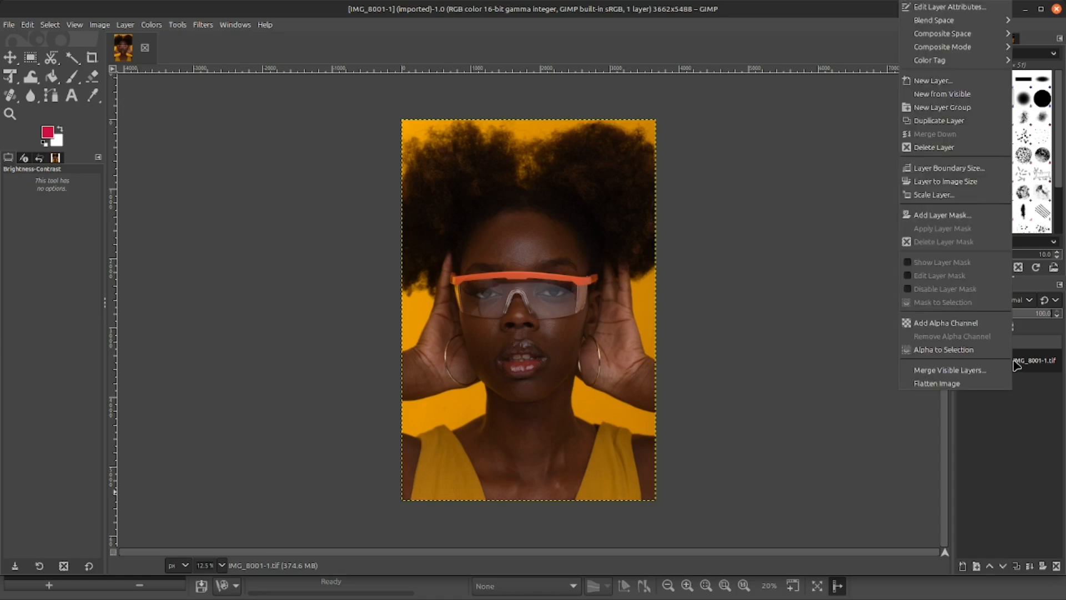
click(964, 122)
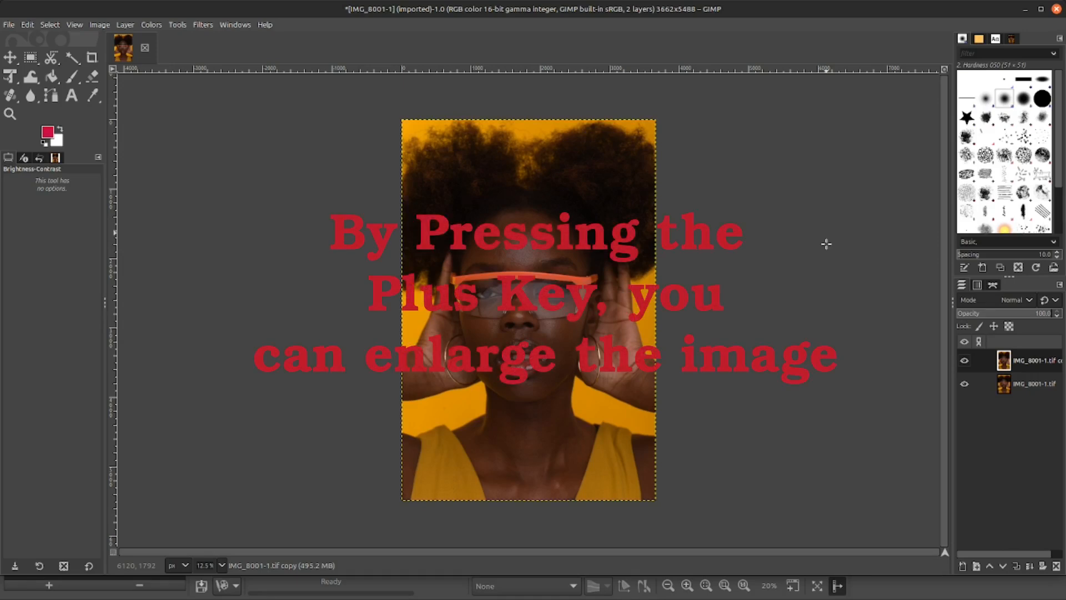
Apply automatic White Balance to the duplicate layer and compare it with the original by hiding and reshowing it.
key(plus)
key(plus)
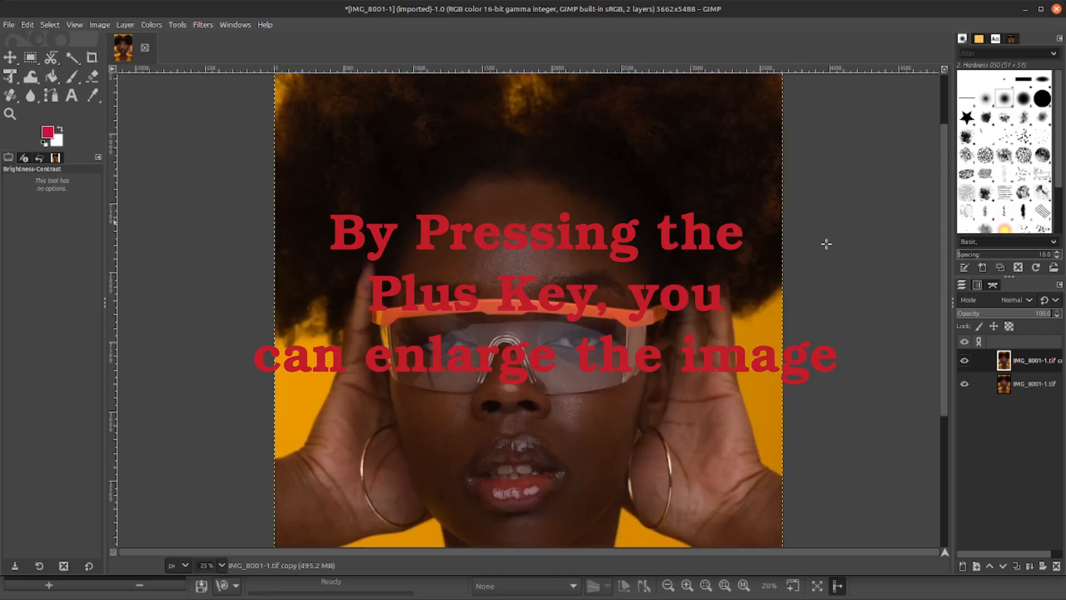
drag(943, 203, 941, 260)
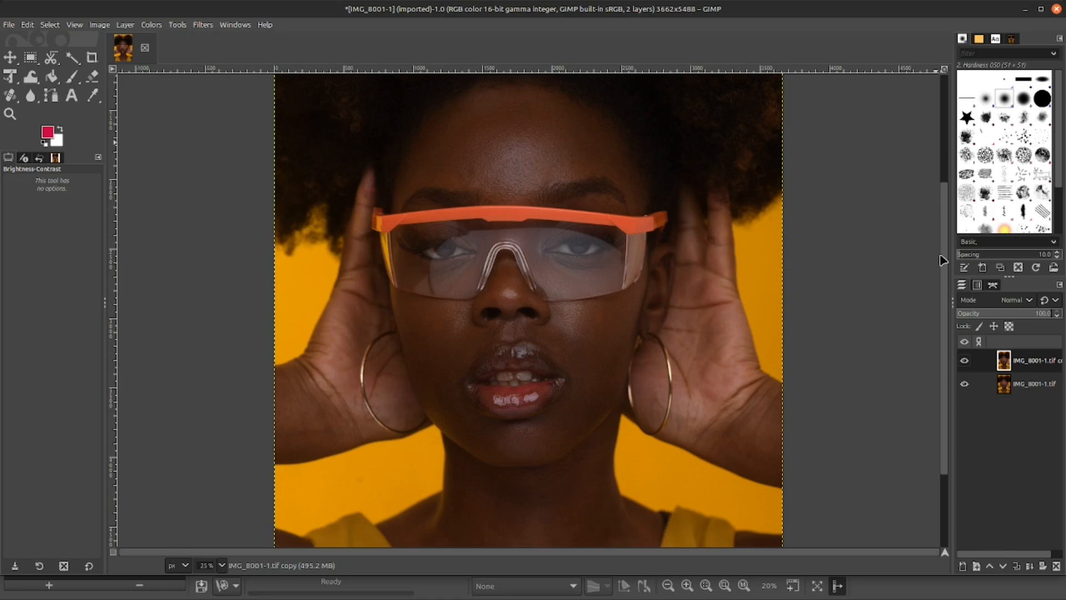
drag(947, 256, 948, 213)
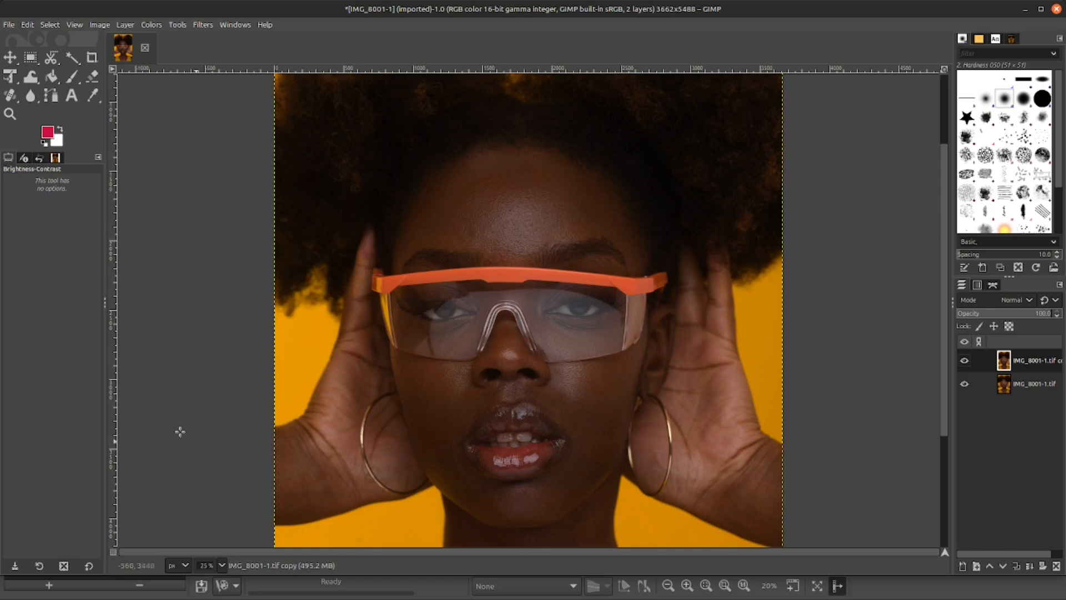
click(156, 29)
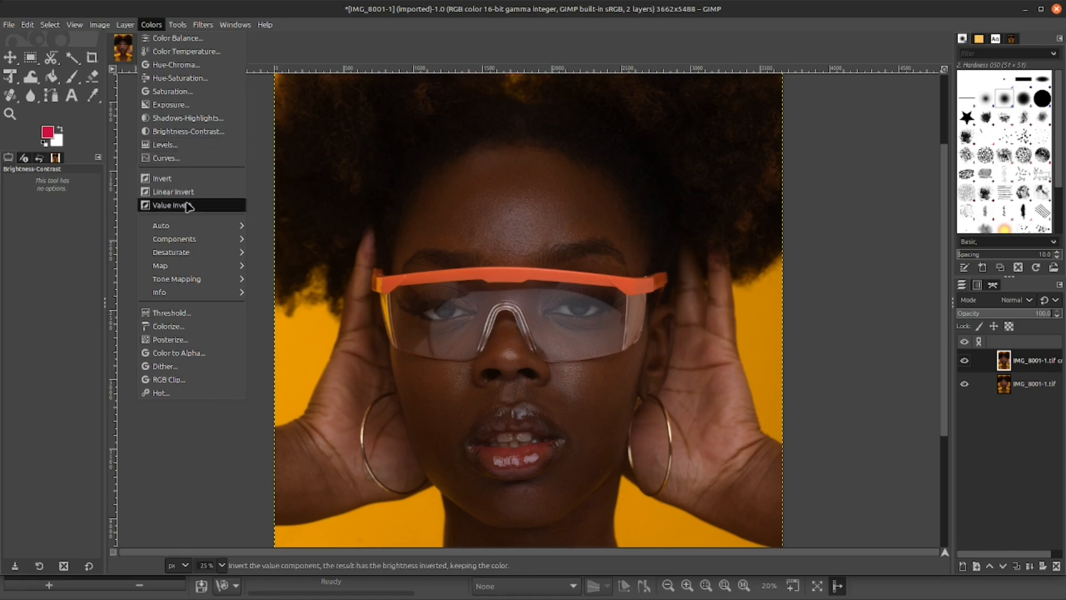
mouse_move(195, 226)
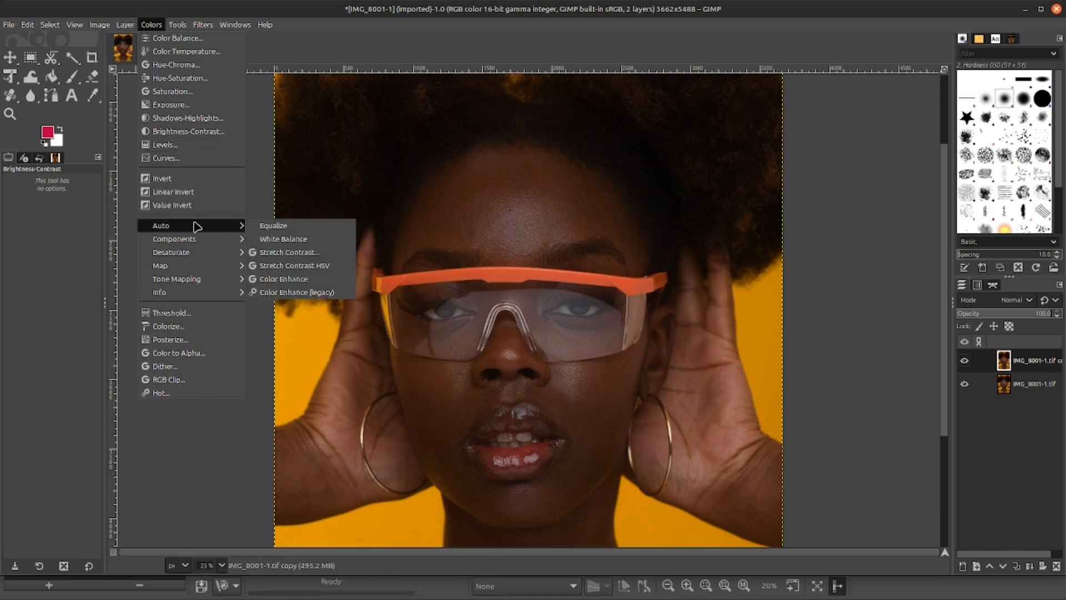
click(286, 240)
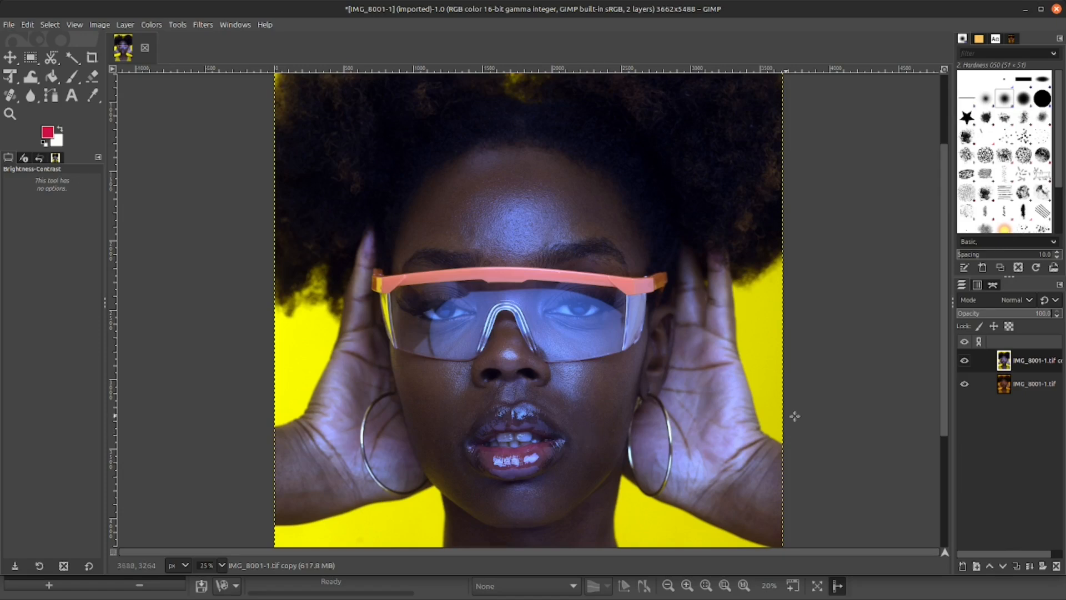
click(964, 361)
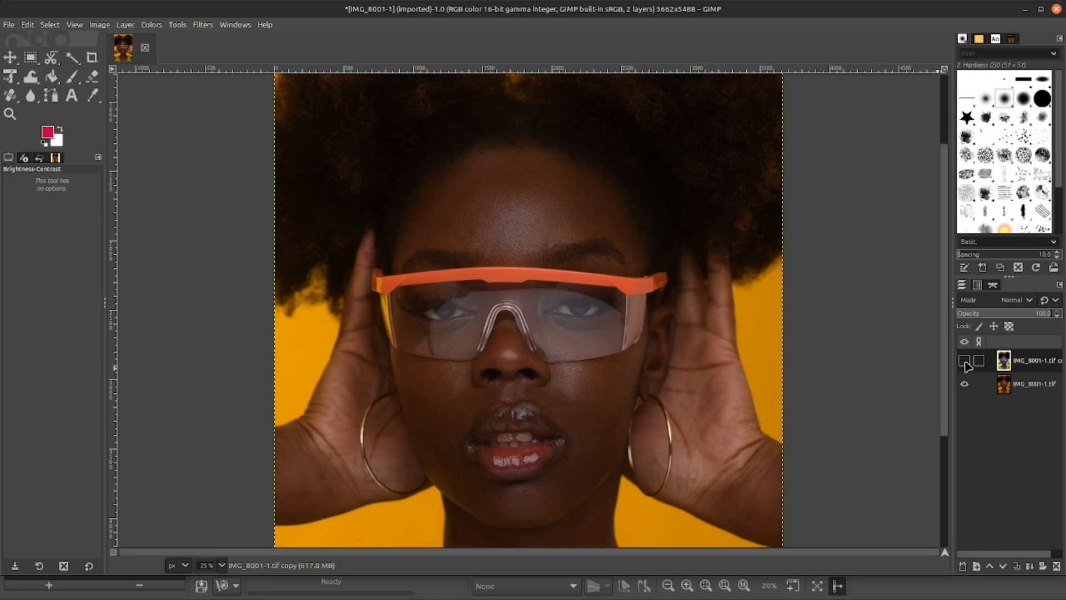
click(965, 363)
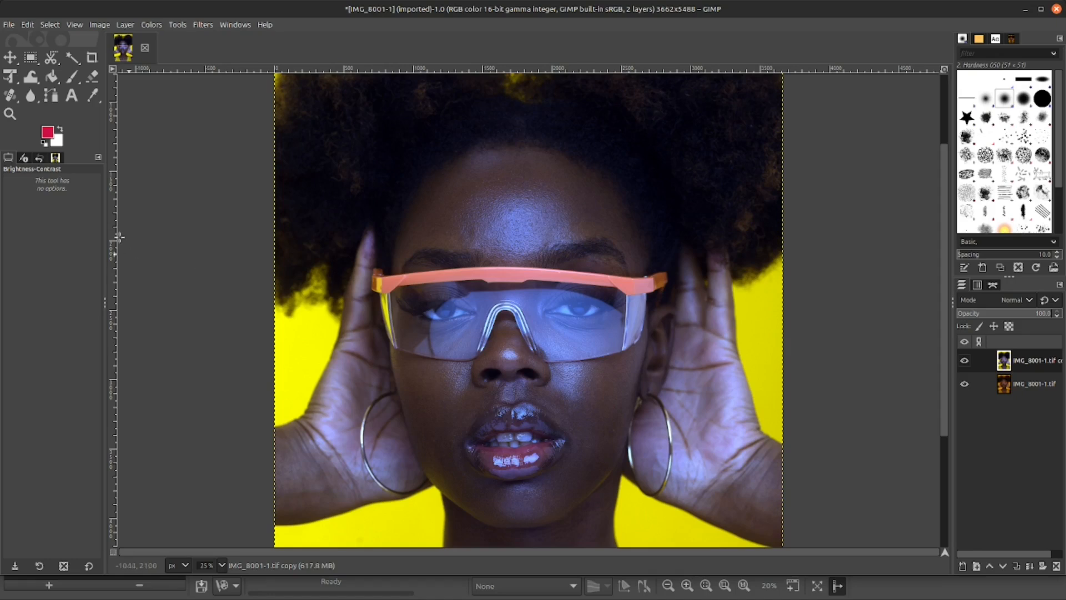
Apply Brightness-Contrast to the duplicate layer with brightness at -0.086 and only a minimal contrast adjustment.
click(152, 25)
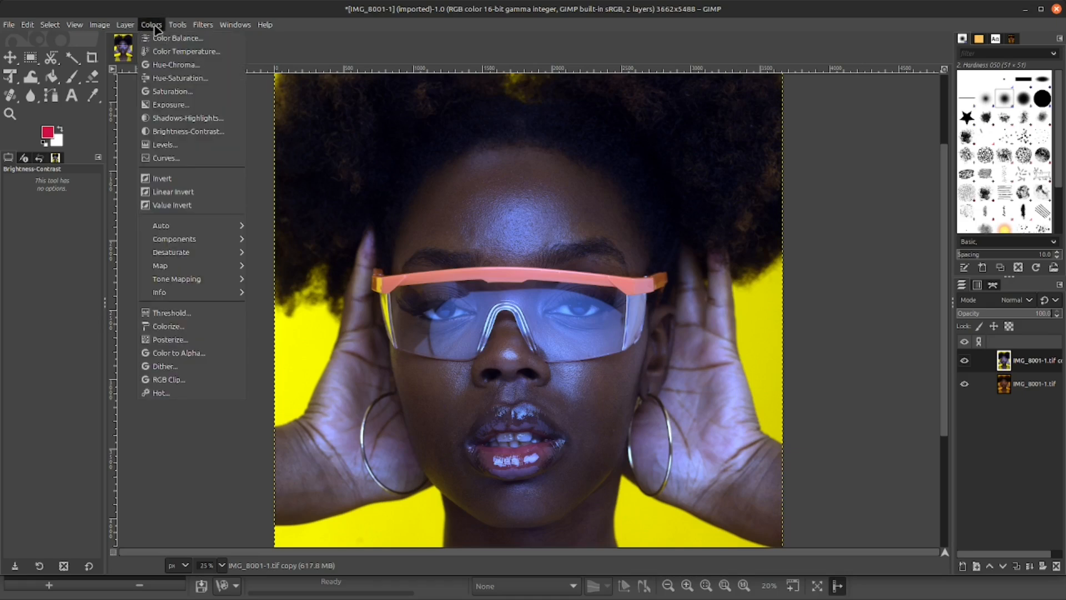
click(189, 132)
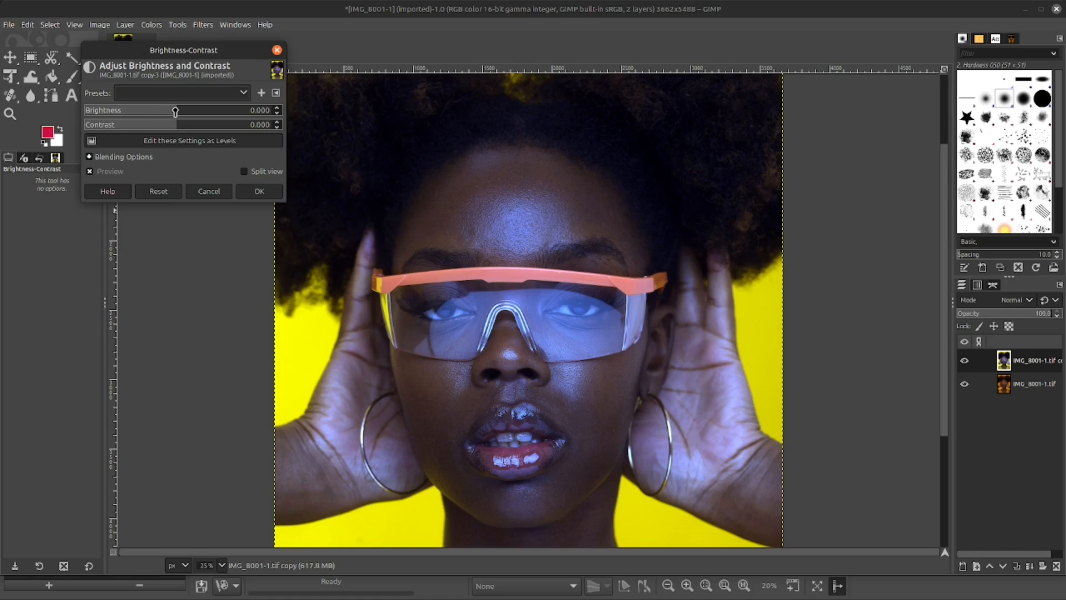
drag(175, 111, 166, 113)
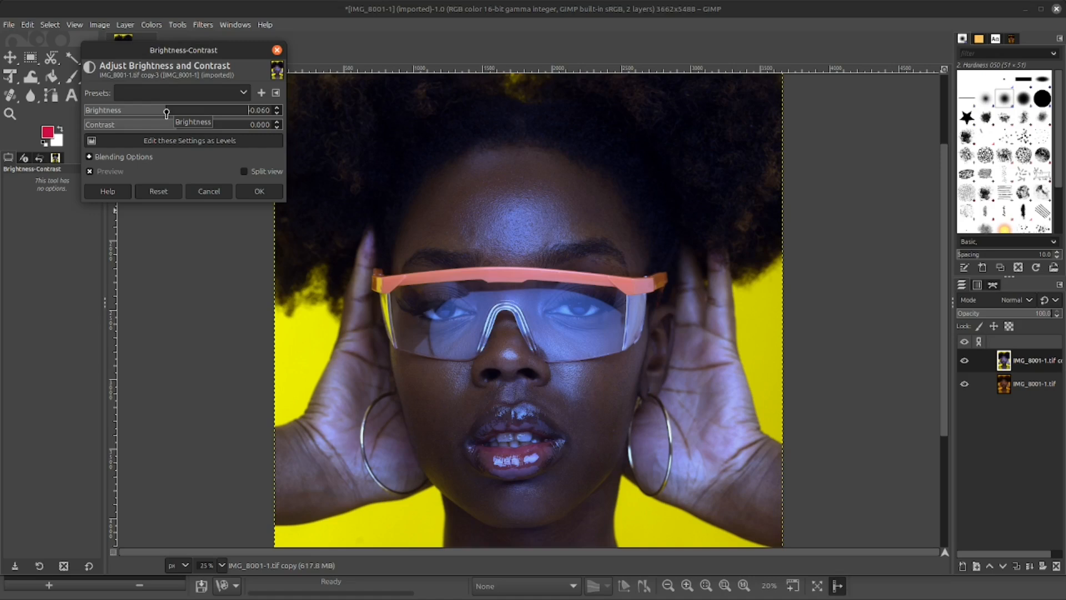
drag(166, 113, 185, 124)
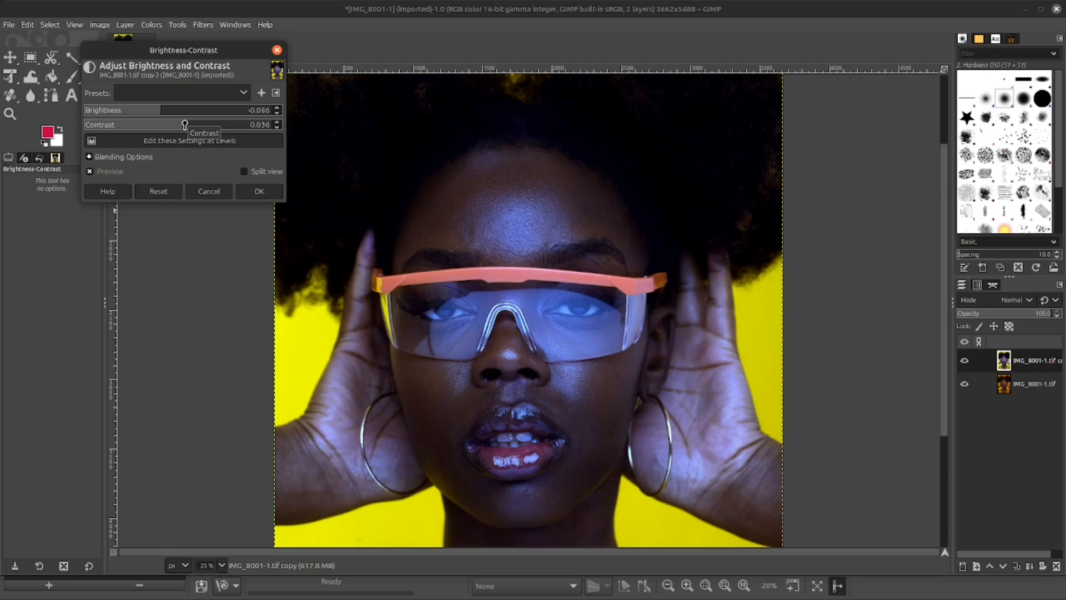
drag(185, 124, 183, 124)
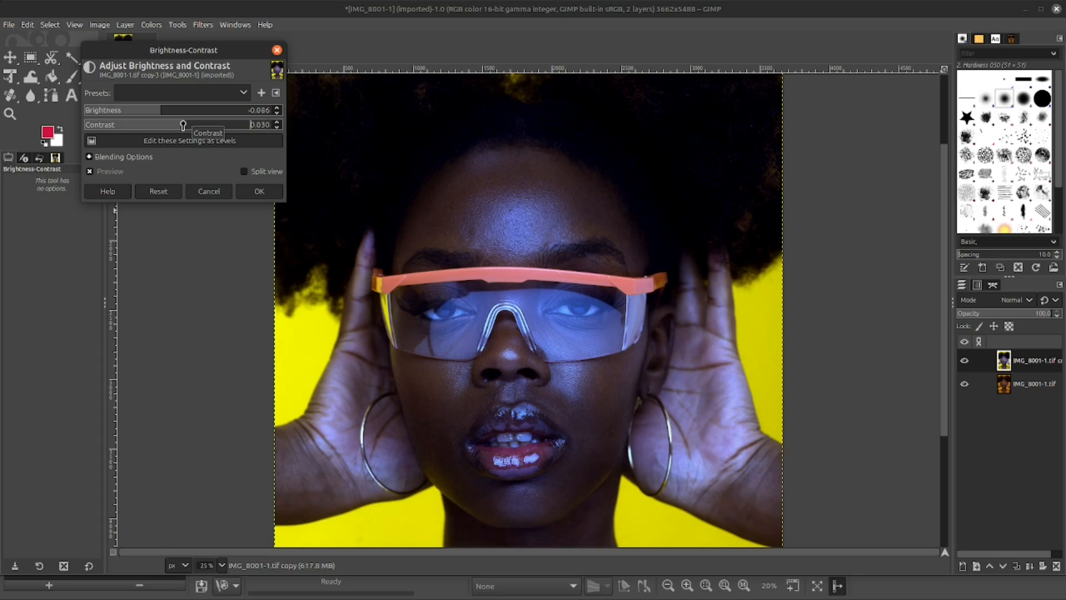
click(277, 127)
click(278, 128)
click(278, 127)
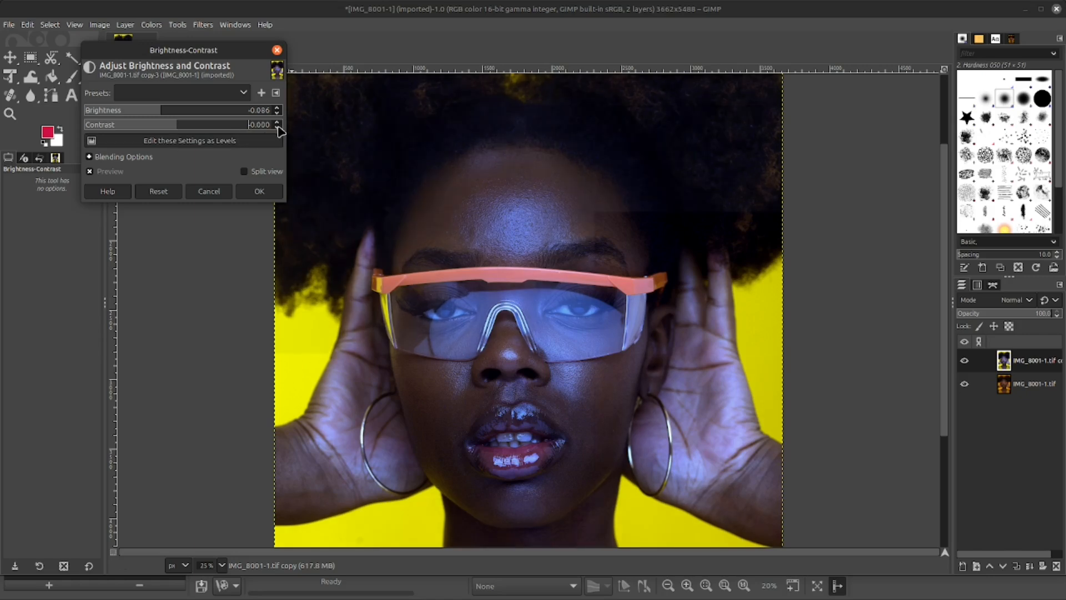
click(278, 122)
click(265, 194)
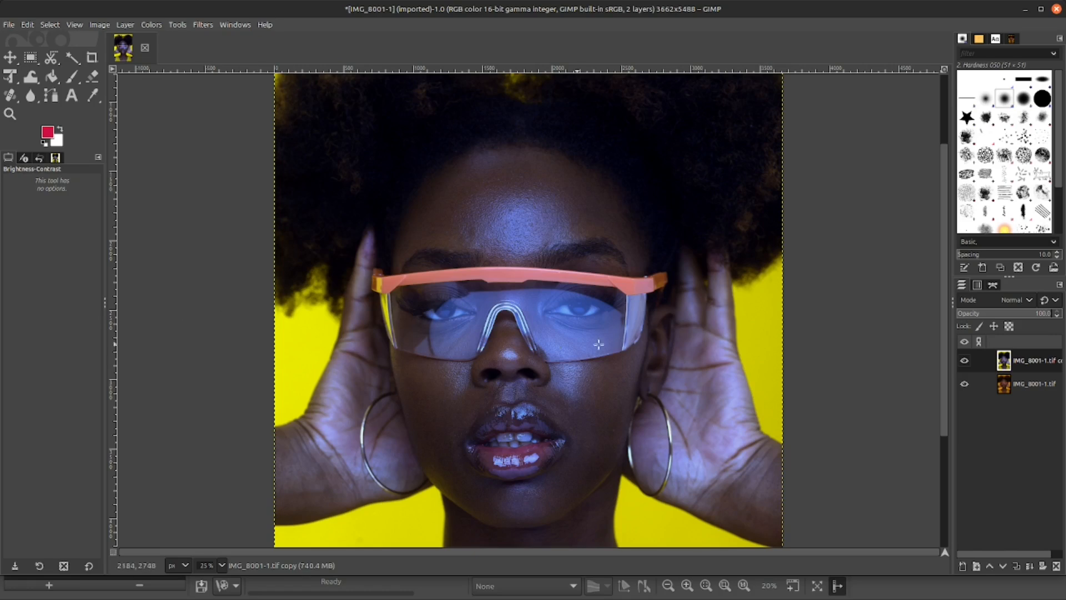
Boost the duplicate layer's saturation slightly, raising the scale to just above 1.065.
drag(944, 269, 944, 317)
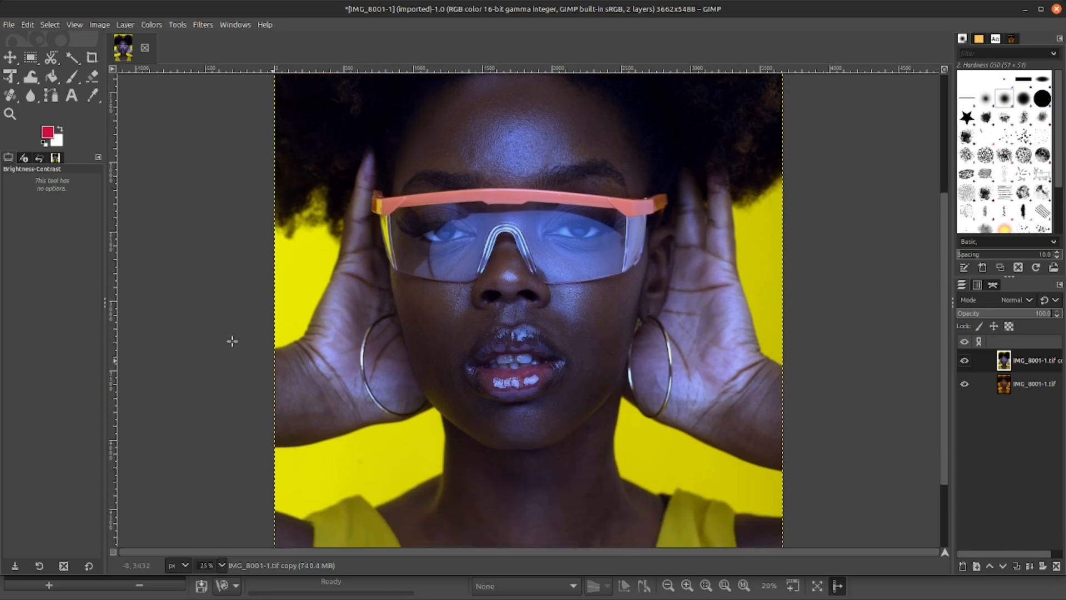
click(152, 26)
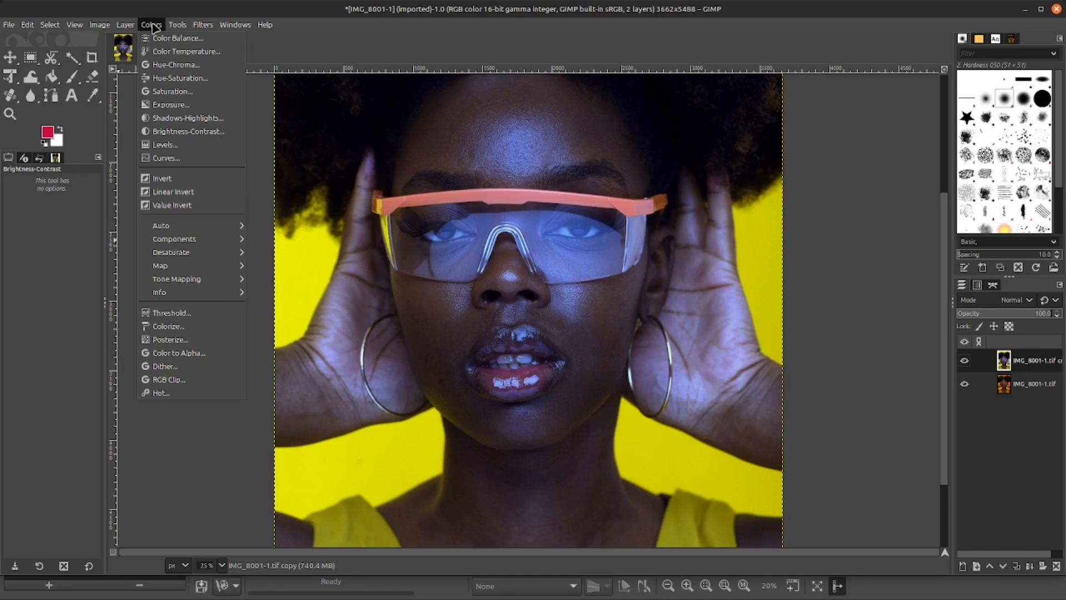
click(151, 92)
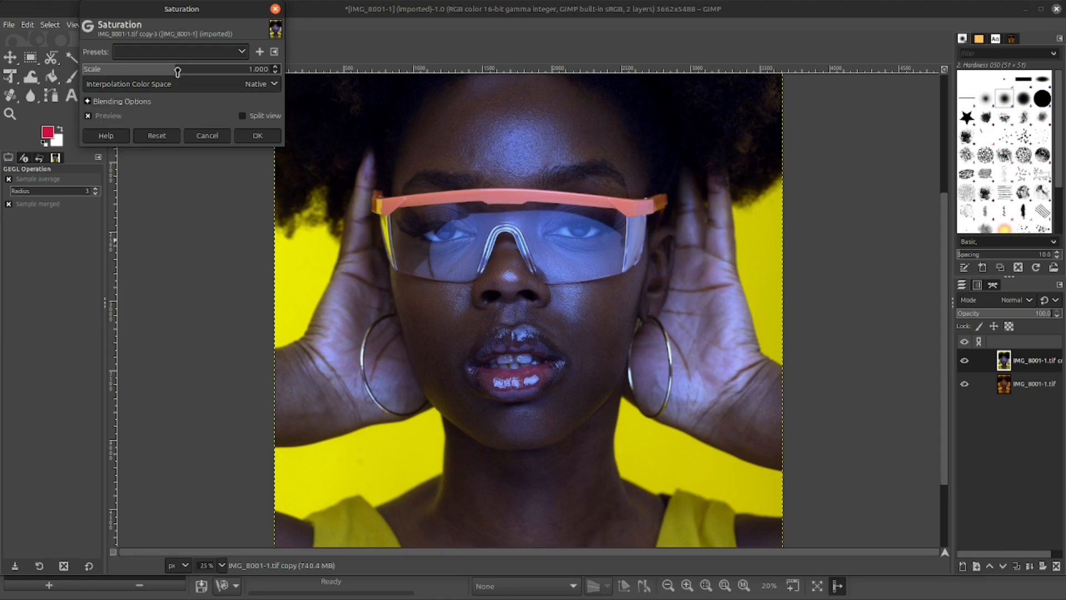
click(183, 71)
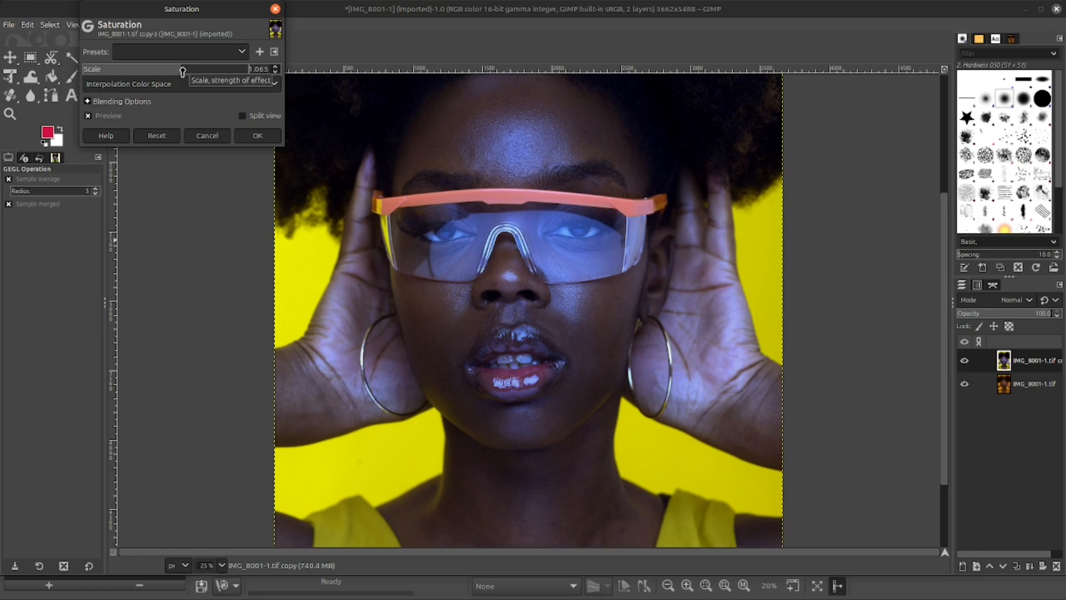
drag(183, 71, 186, 71)
click(251, 138)
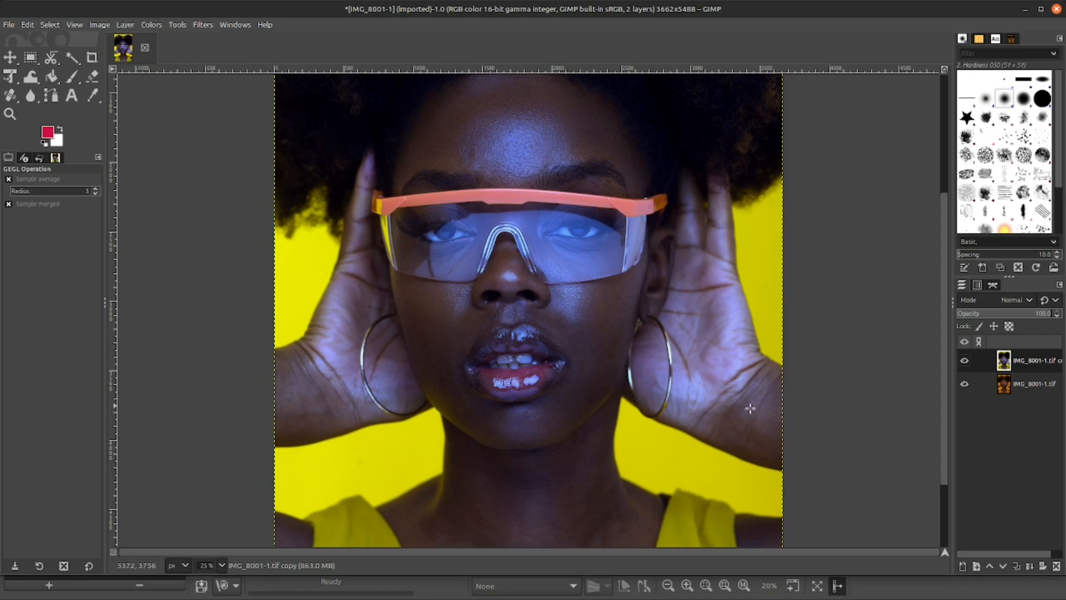
Compare the color-corrected duplicate layer with the original by toggling its visibility, and inspect the portrait.
click(965, 361)
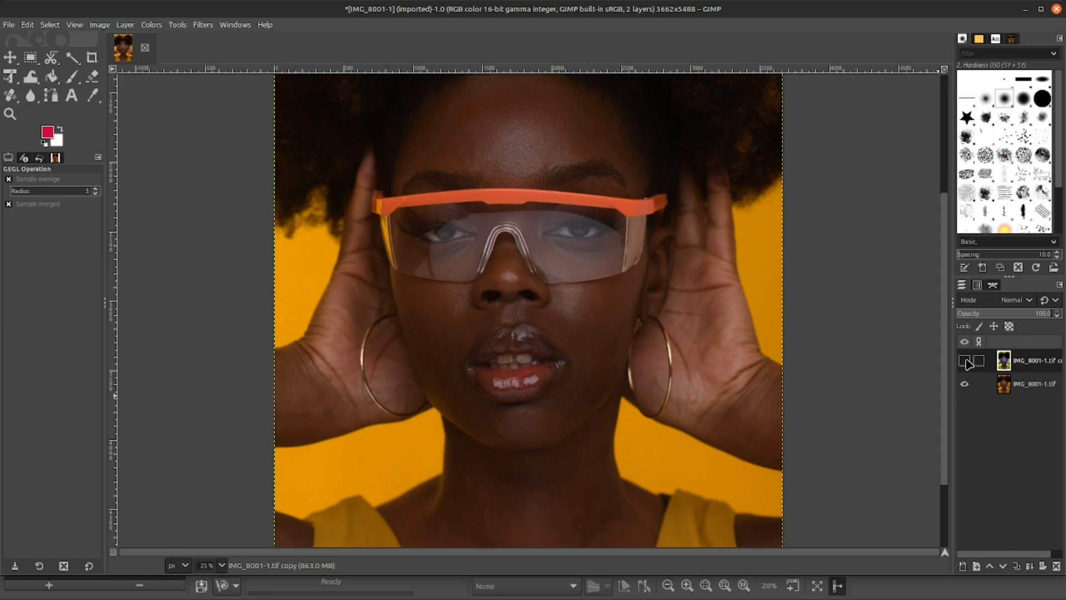
click(965, 361)
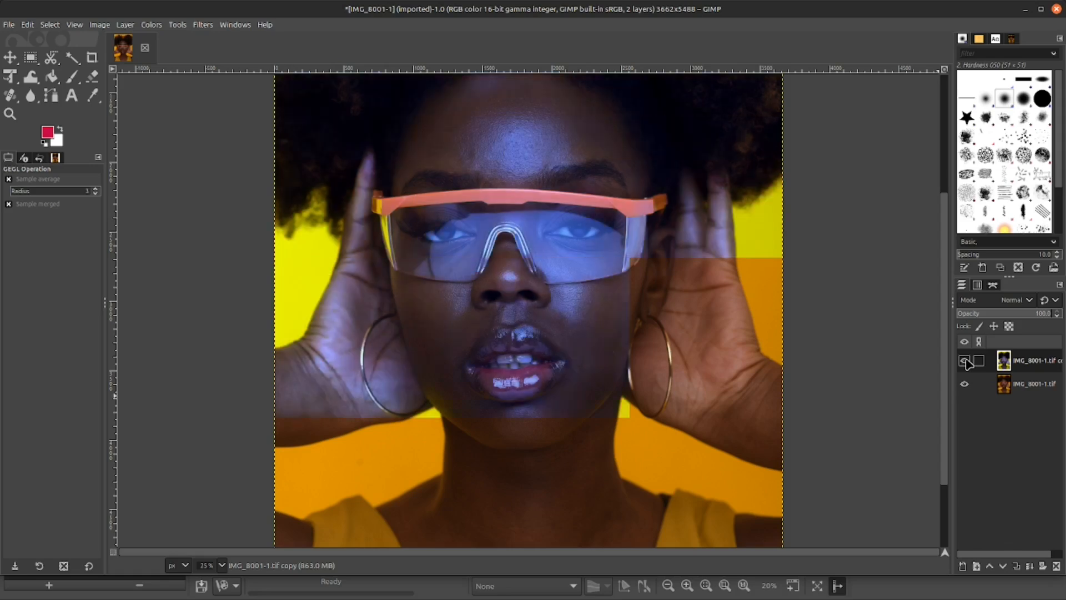
drag(946, 342, 947, 310)
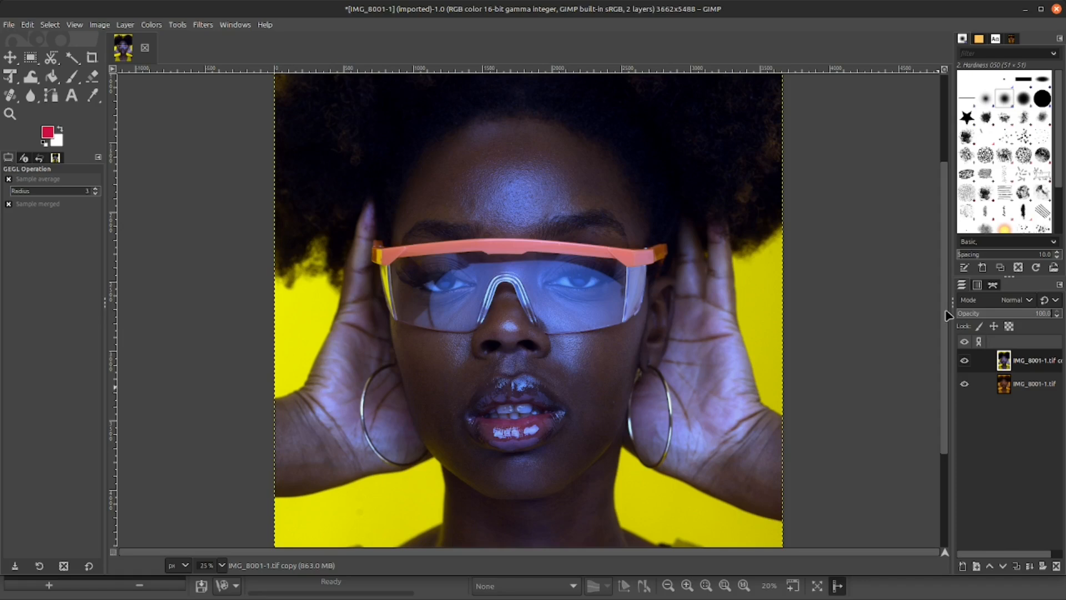
drag(948, 315, 947, 287)
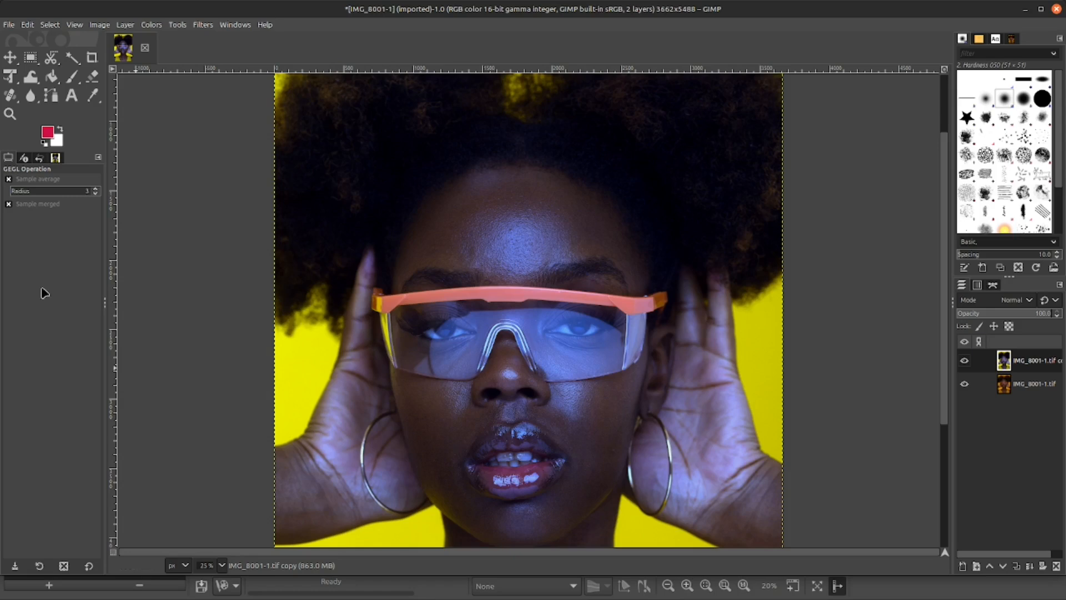
Sharpen the duplicate layer with Unsharp Mask at radius 3.000, raising the amount slightly above 0.500.
click(198, 26)
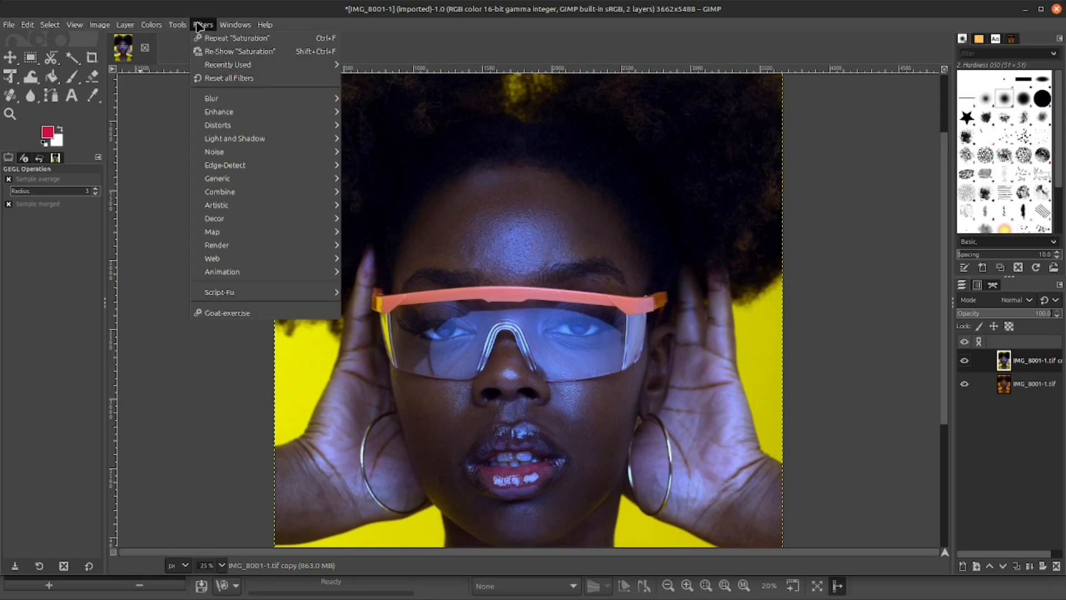
mouse_move(225, 114)
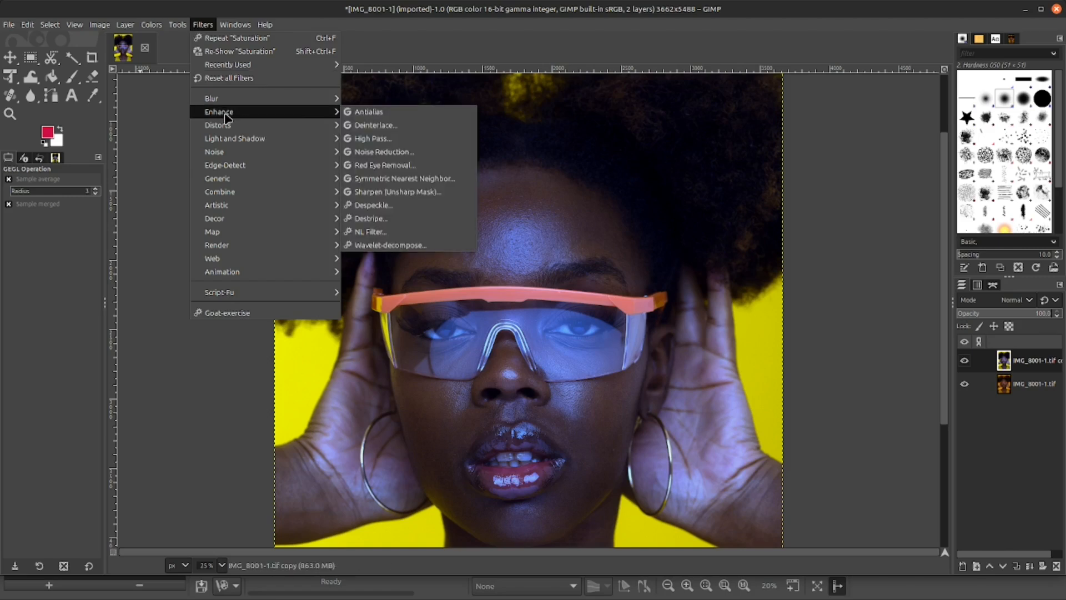
click(431, 194)
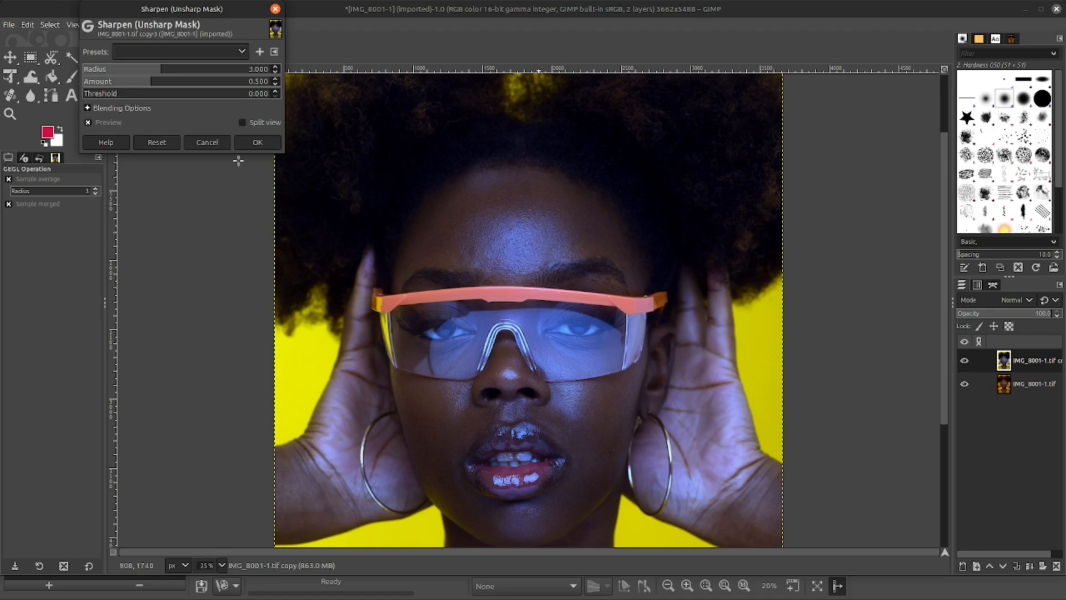
click(153, 81)
drag(153, 82, 158, 81)
click(259, 143)
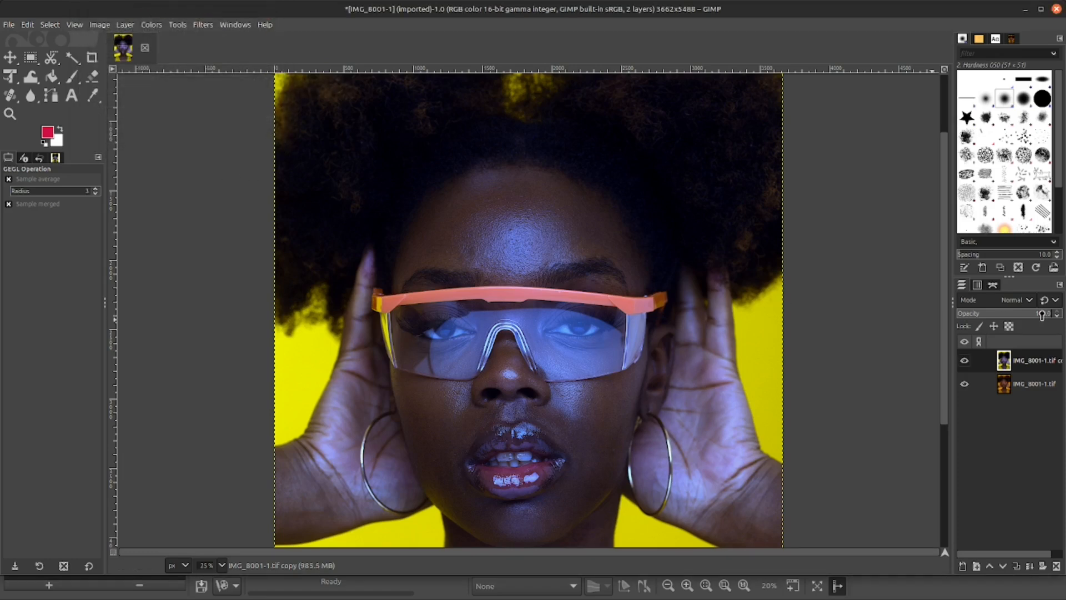
Compare the sharpened duplicate layer with the original by hiding it, viewing the portrait, and showing it again.
click(964, 362)
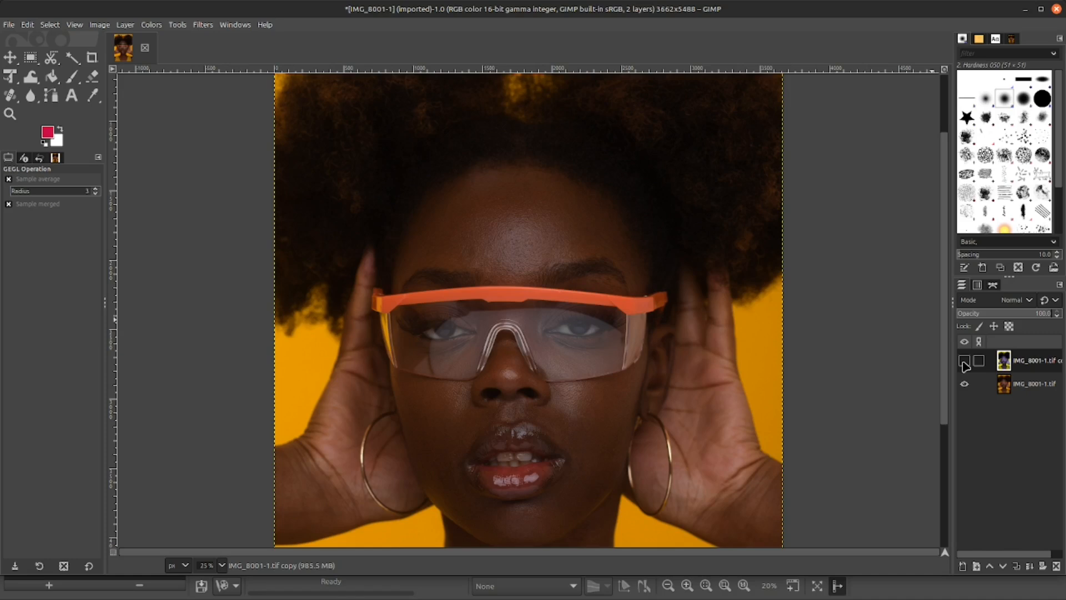
drag(942, 312, 940, 334)
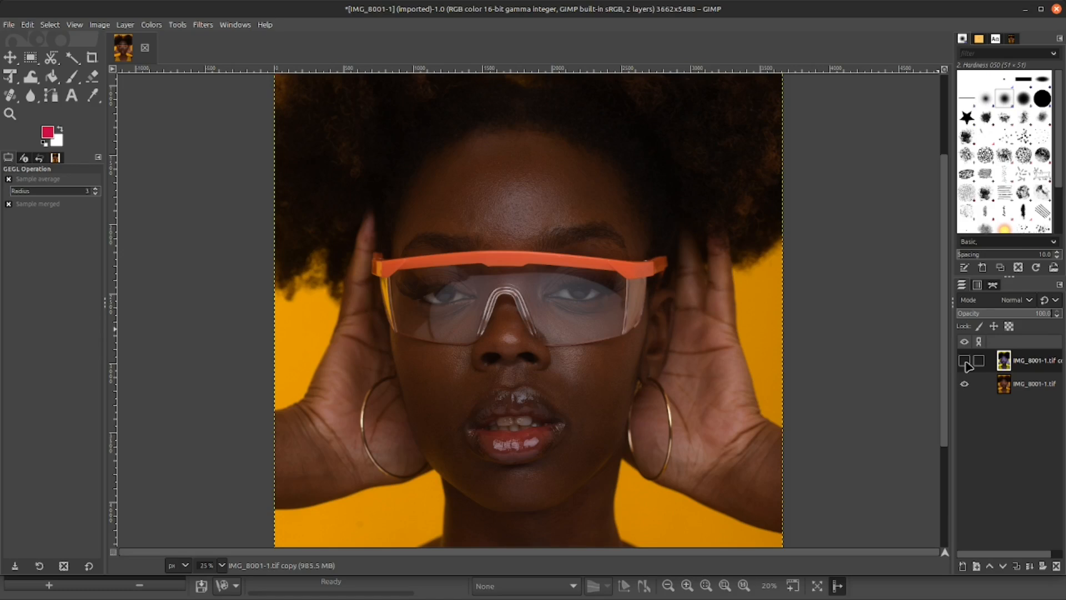
click(157, 26)
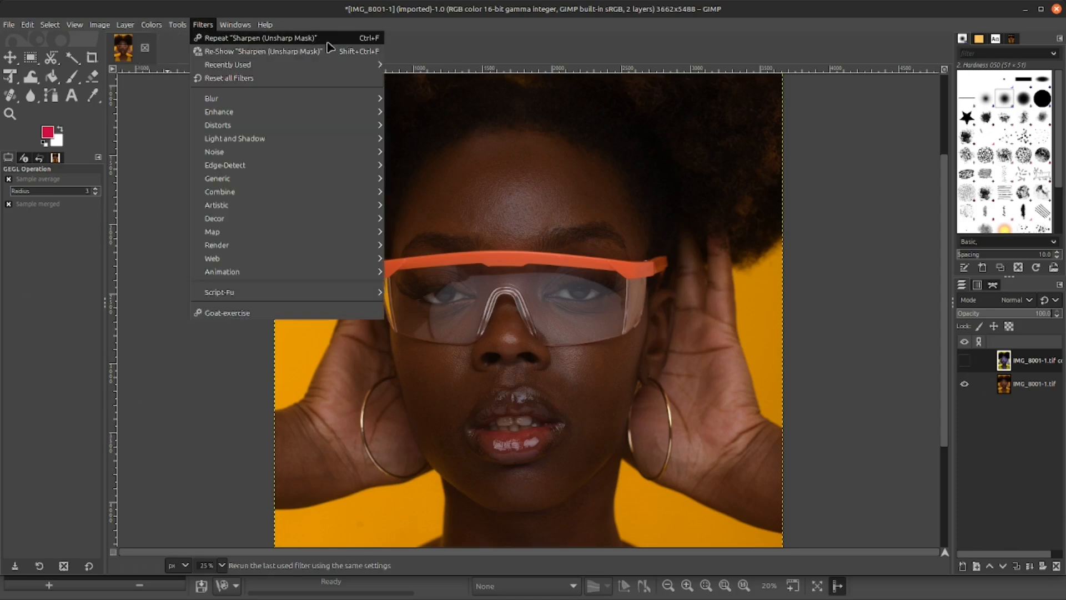
click(558, 46)
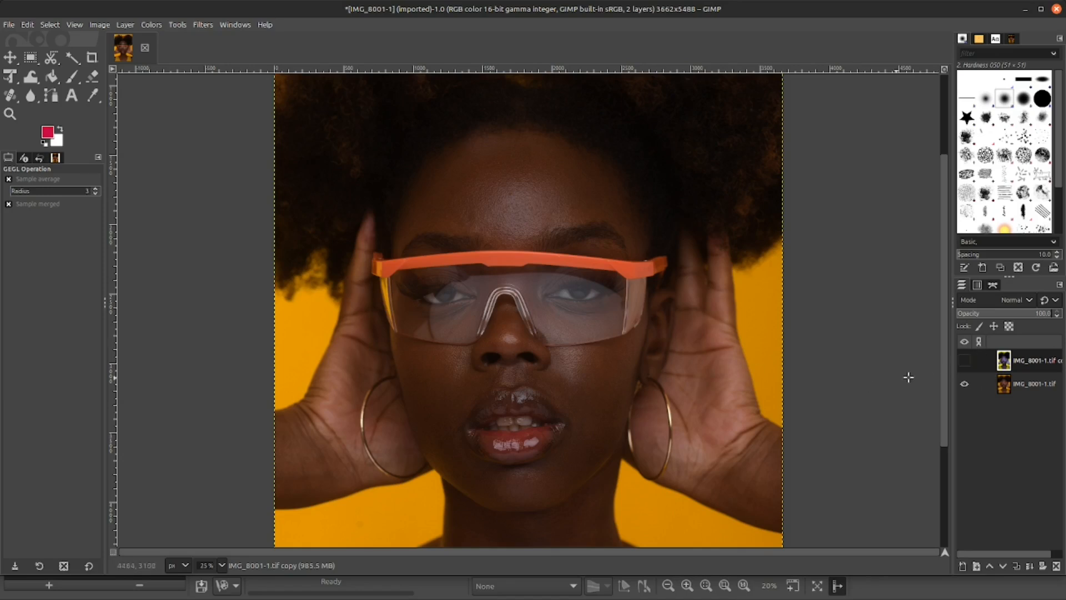
click(965, 361)
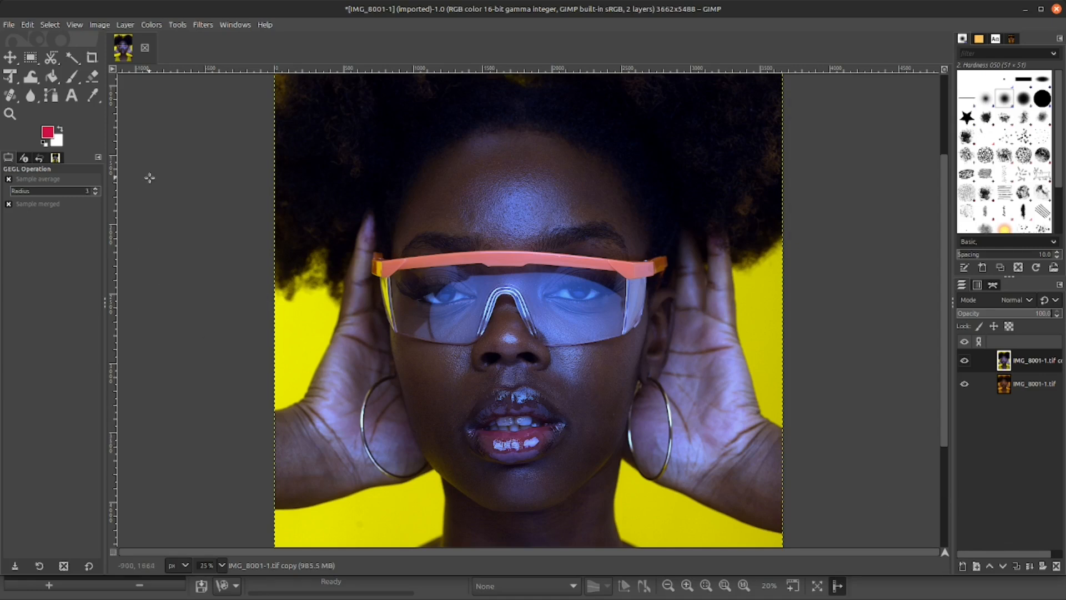
Darken the duplicate layer slightly with a smooth Value curve, placing points at 75.07/70.70 and 45.16/42.19 plus one in the shadows.
click(159, 28)
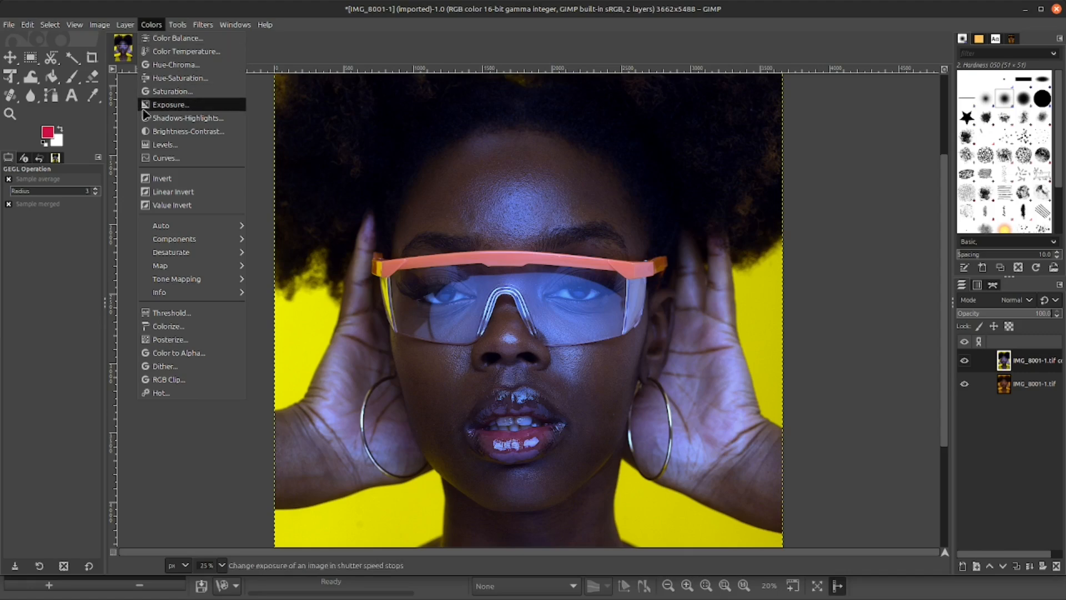
click(165, 160)
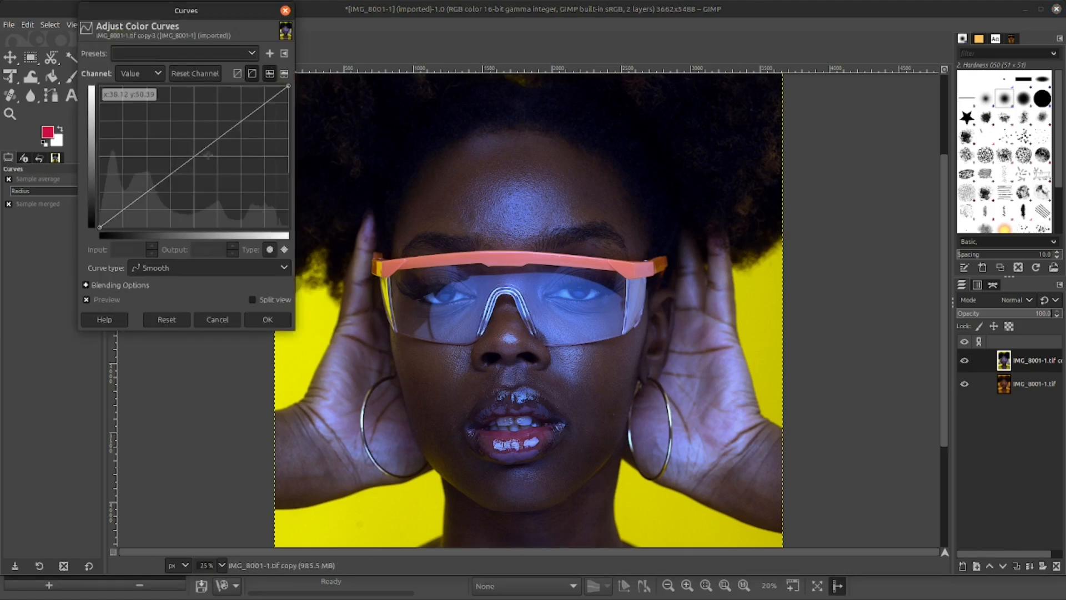
drag(236, 126, 241, 128)
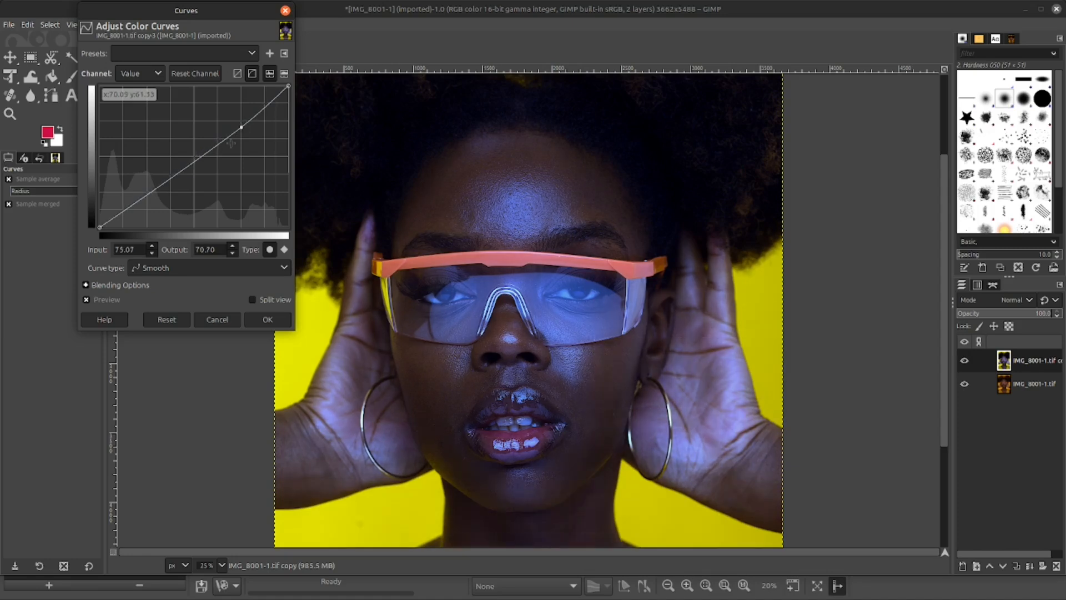
click(131, 207)
drag(131, 207, 135, 204)
click(184, 168)
mouse_move(183, 169)
mouse_down()
mouse_move(191, 182)
mouse_move(188, 172)
mouse_up()
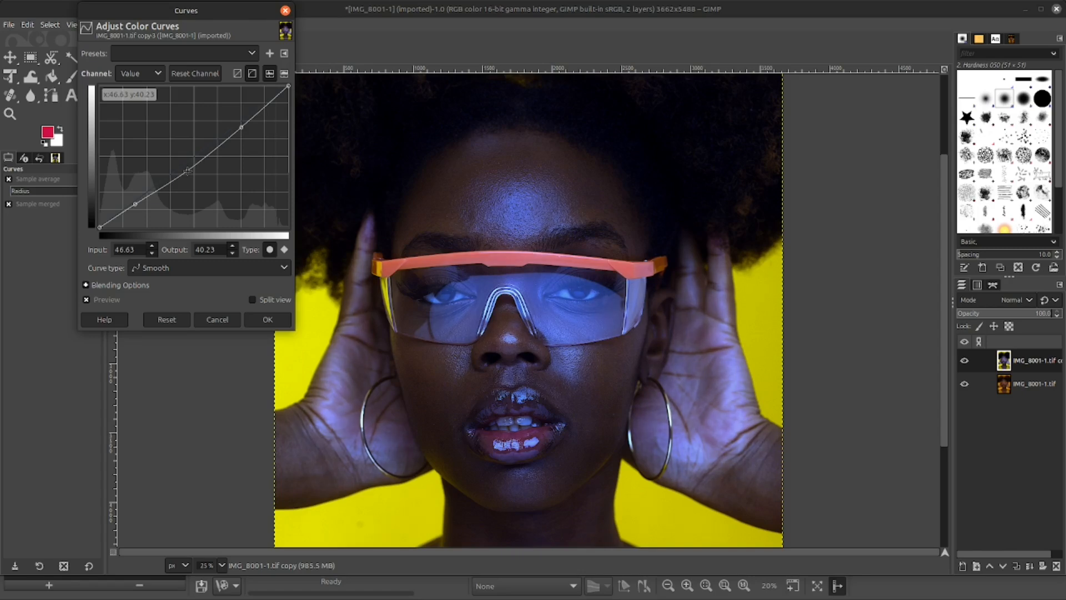
drag(187, 171, 185, 168)
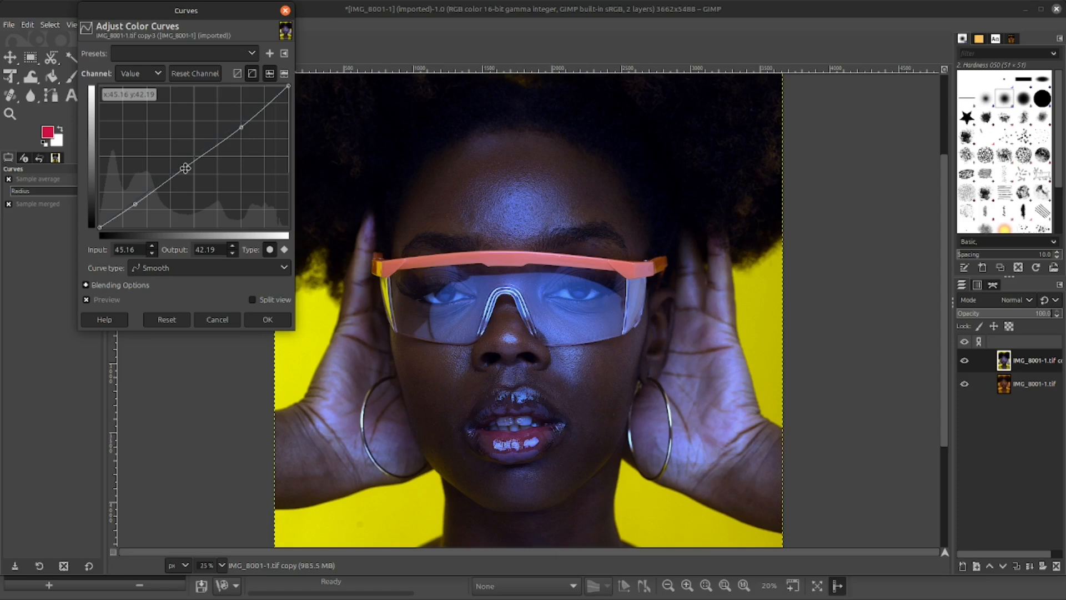
click(269, 319)
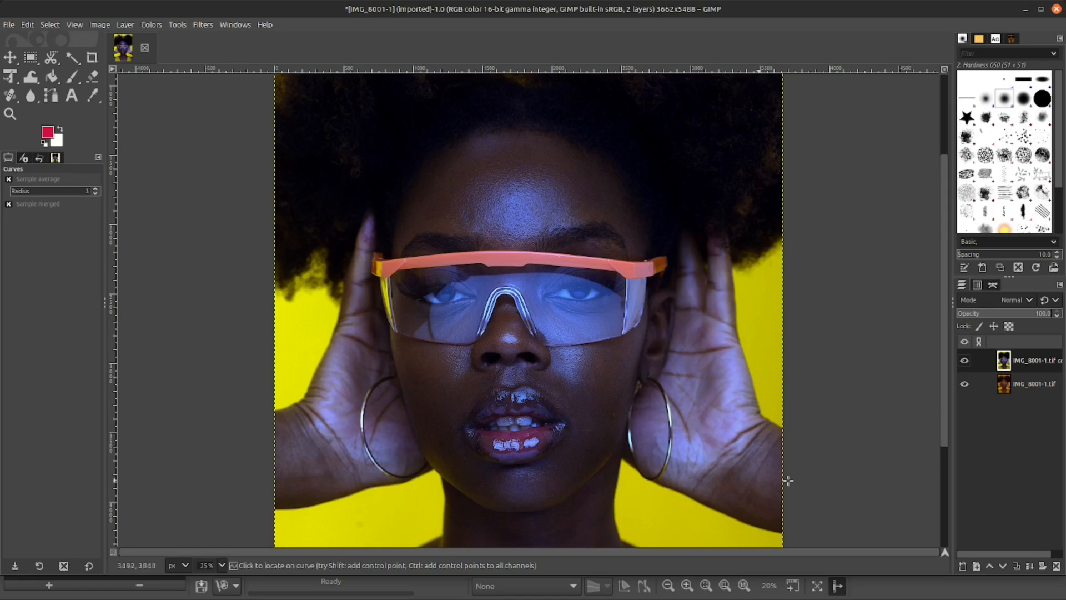
Inspect the curves-adjusted portrait from hair to shoulders, both as a whole and at 18.2% zoom.
scroll(943, 282, up, 3)
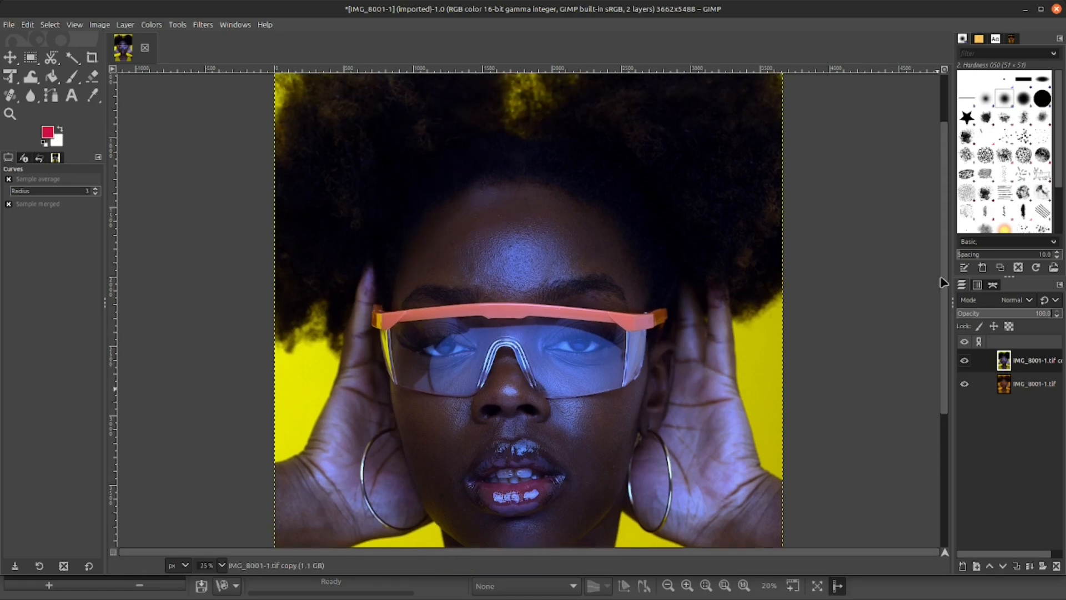
scroll(943, 282, up, 3)
drag(936, 243, 947, 337)
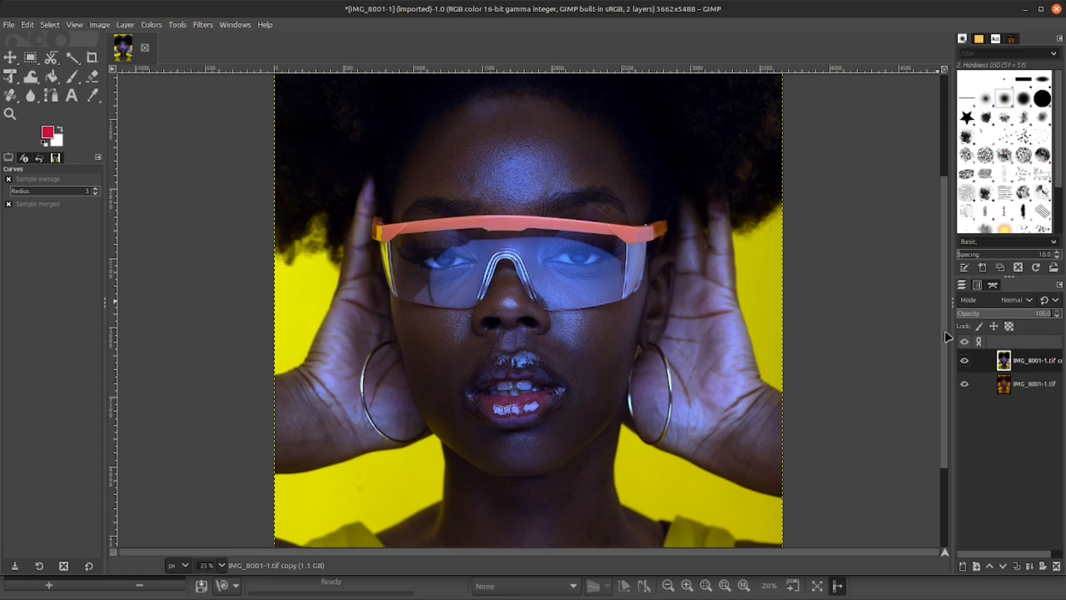
key(minus)
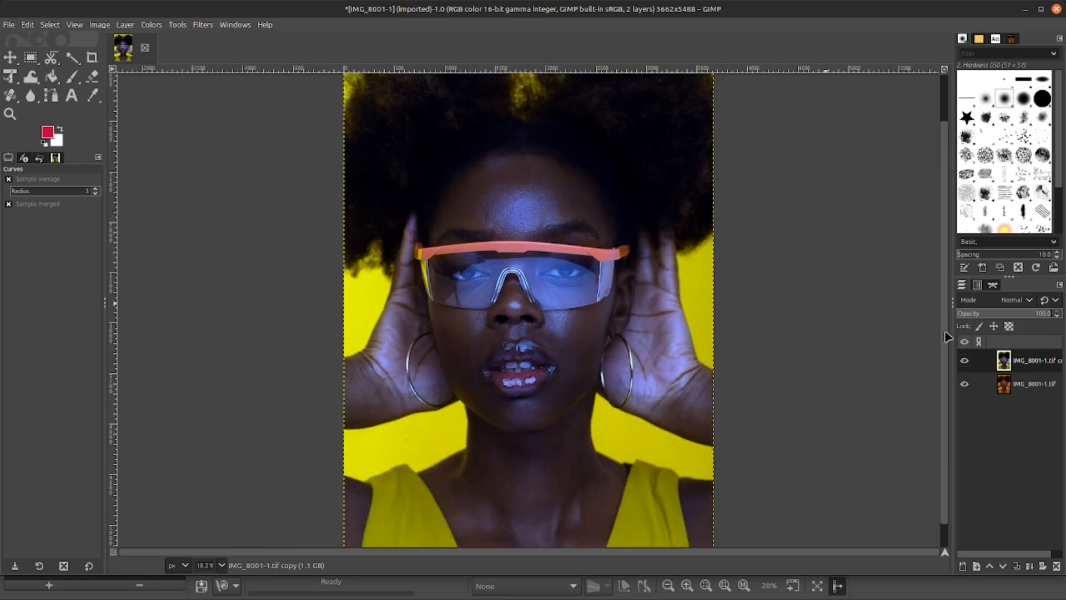
key(minus)
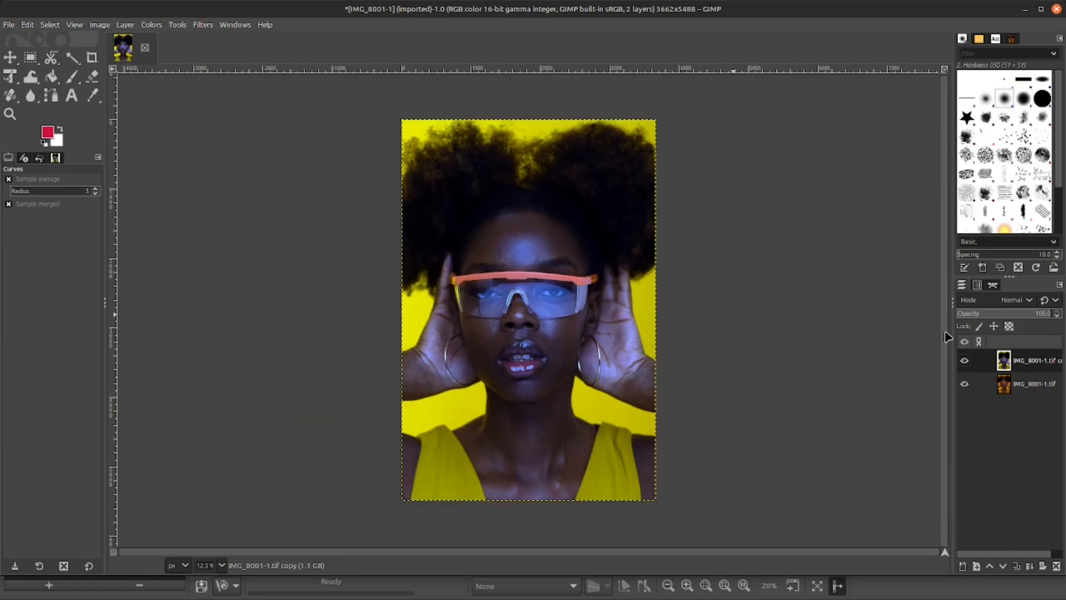
key(plus)
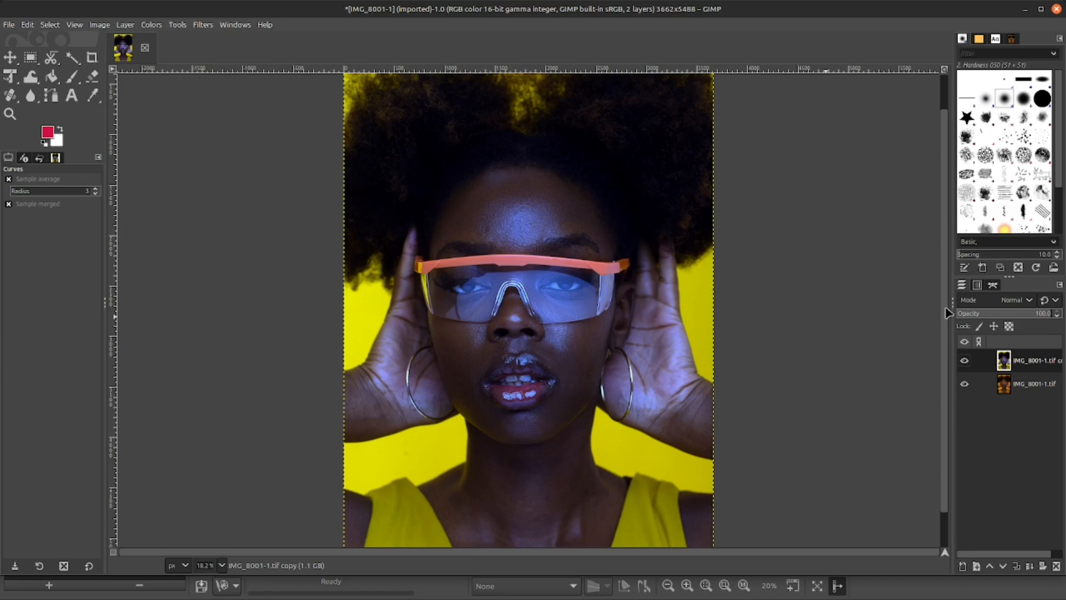
drag(943, 306, 943, 296)
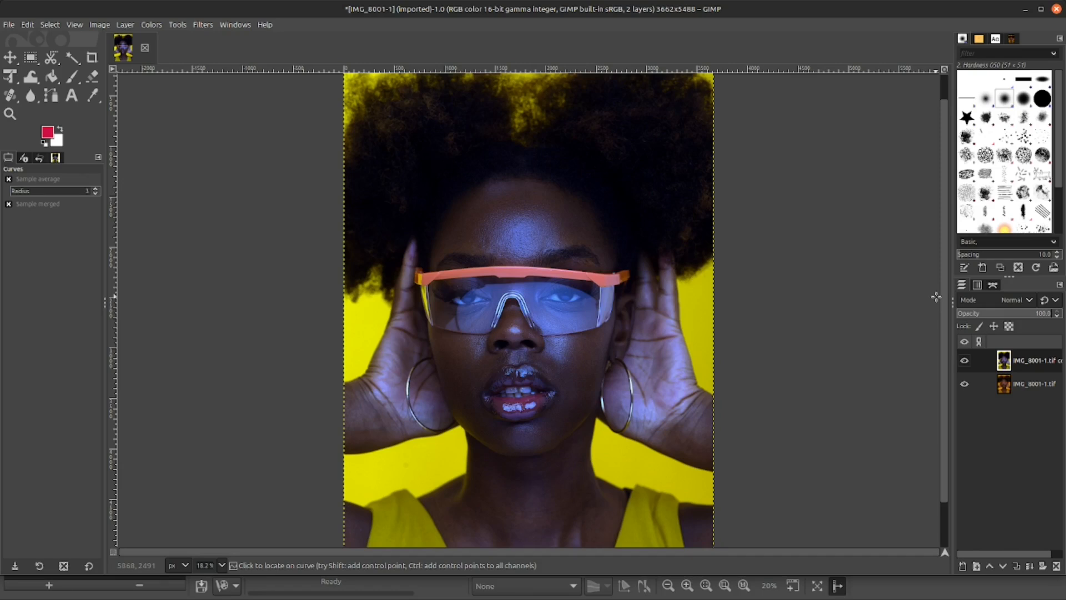
Compare the finished duplicate layer with the original by toggling the layers' visibility, leaving both layers shown.
click(964, 360)
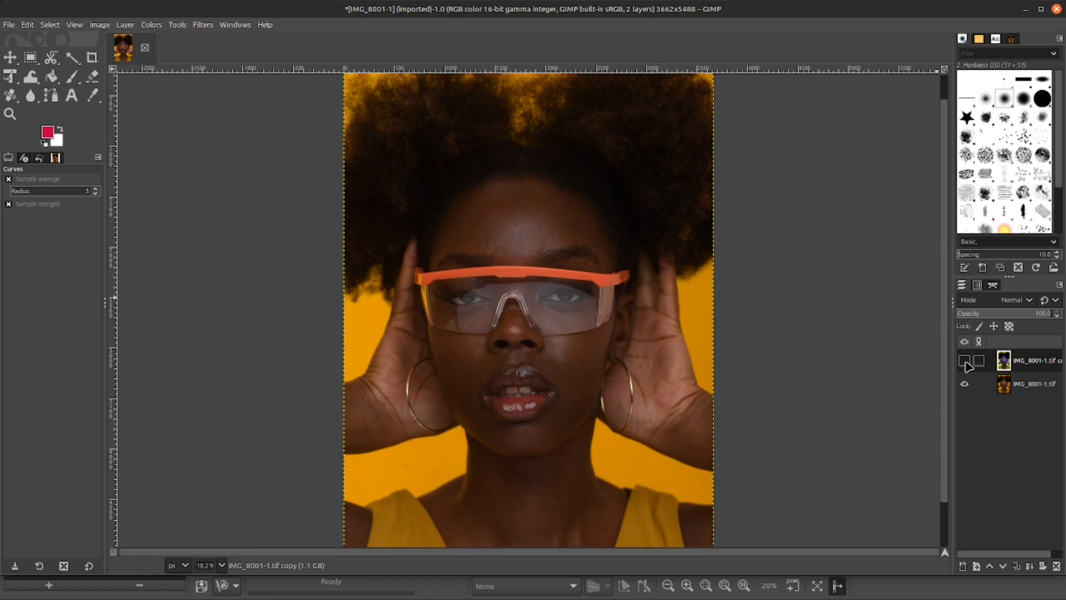
click(966, 385)
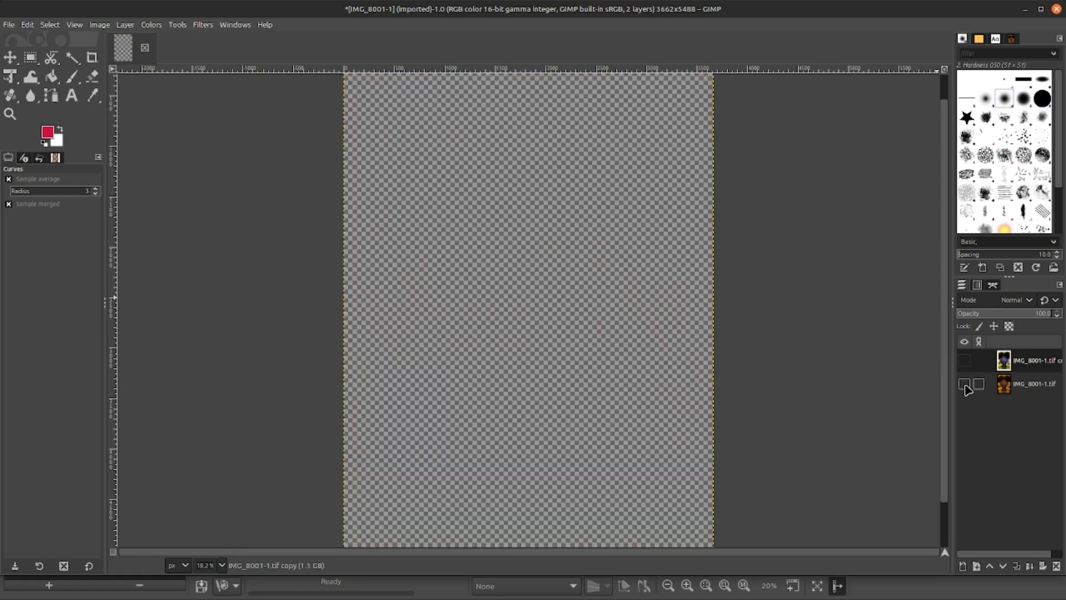
click(966, 385)
click(965, 362)
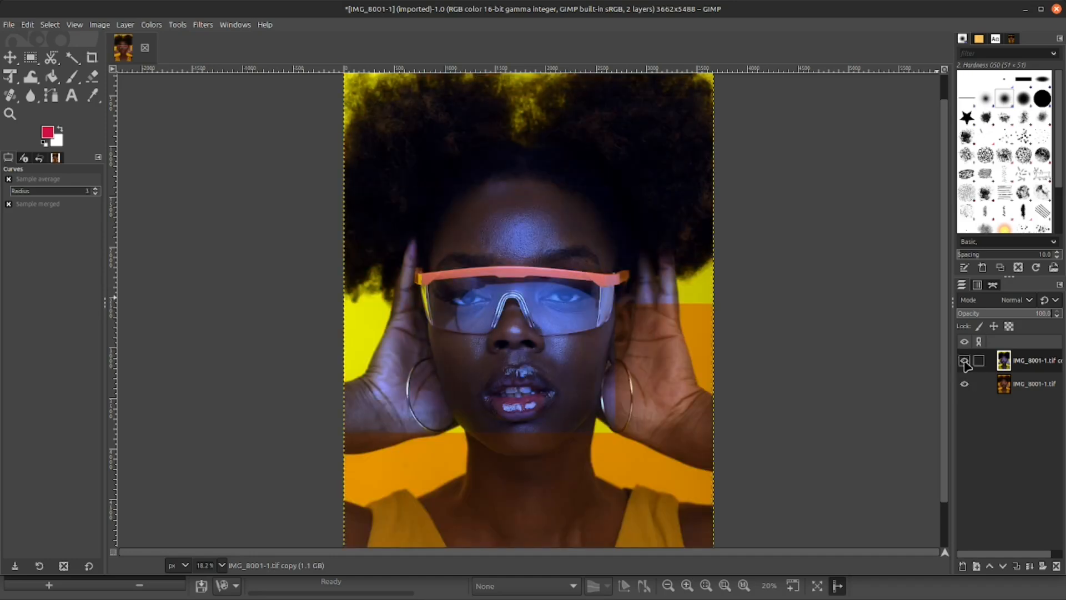
click(964, 361)
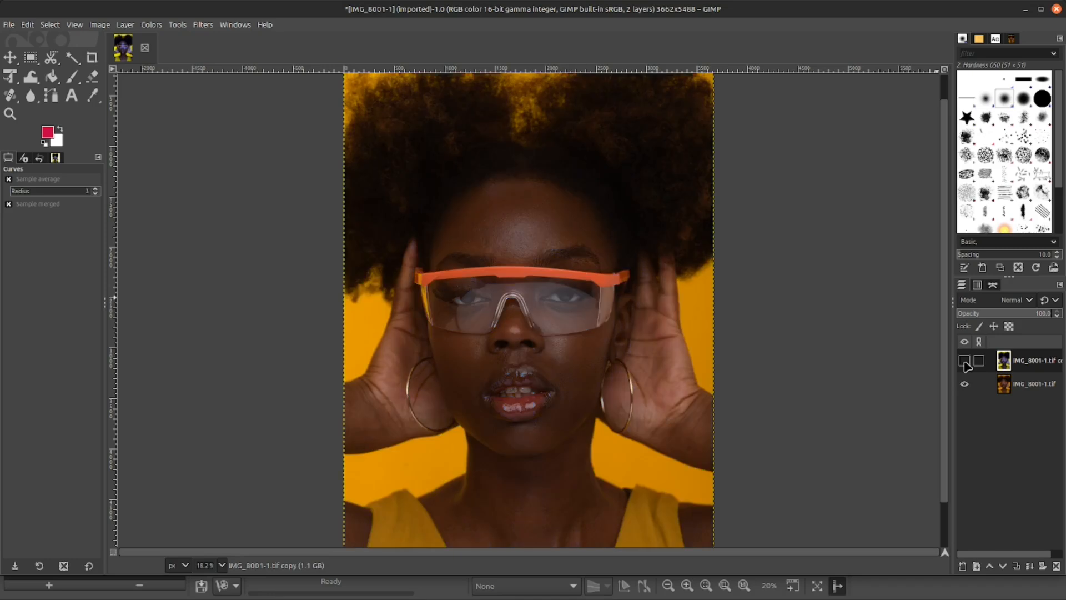
click(964, 361)
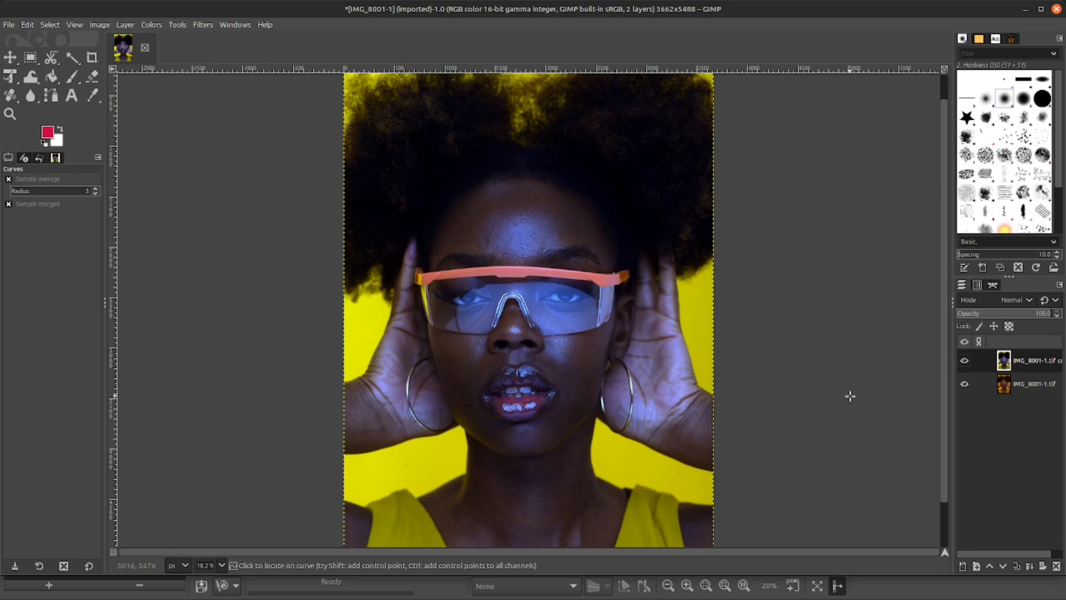
click(8, 25)
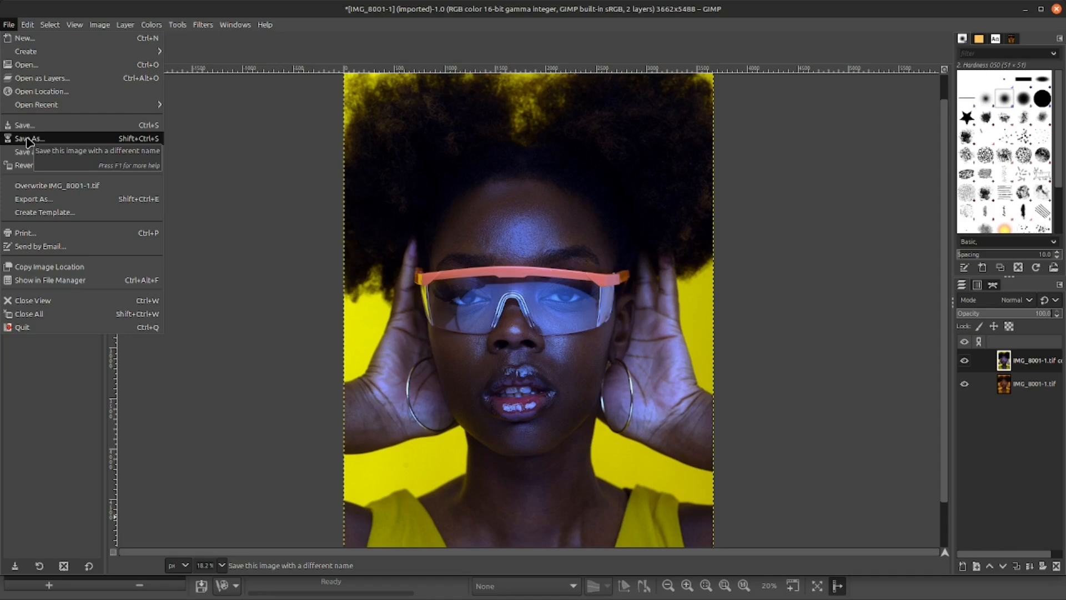
click(270, 132)
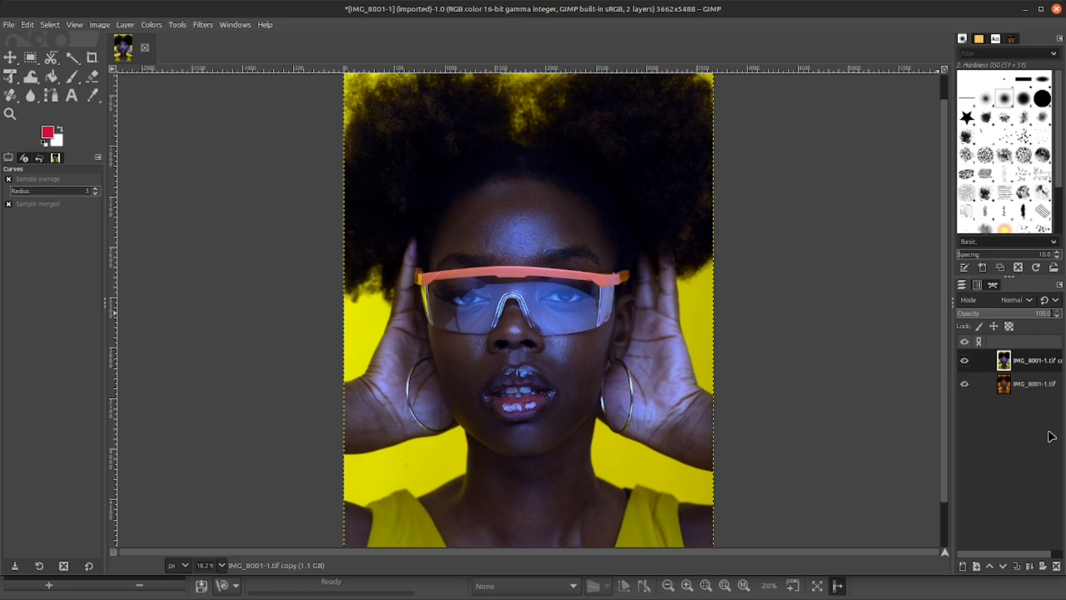
Merge the edited duplicate layer down into the original IMG_8001-1.tif layer.
right_click(1023, 363)
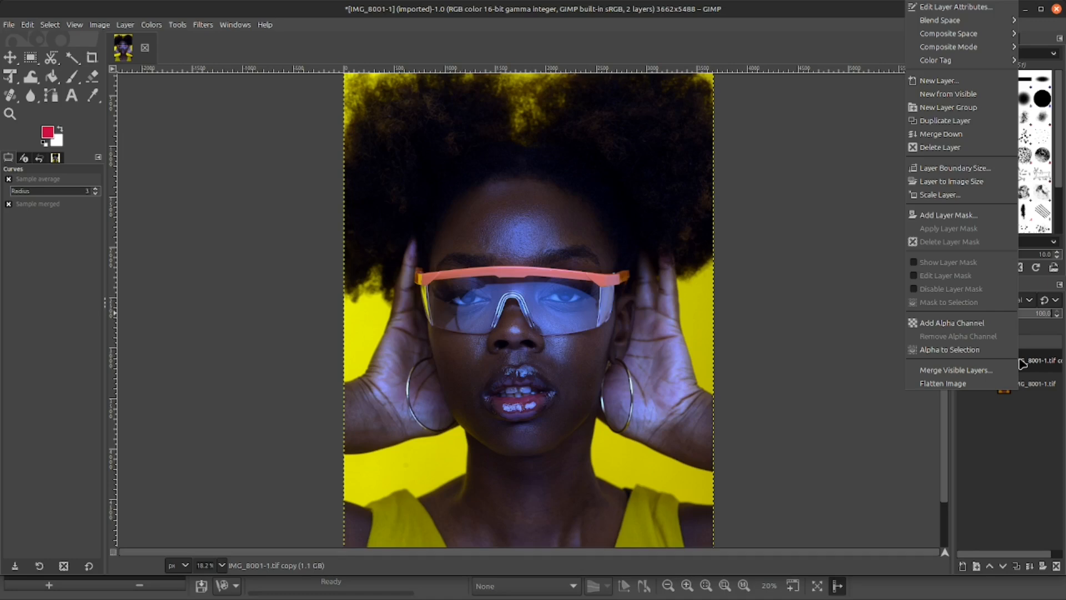
click(957, 135)
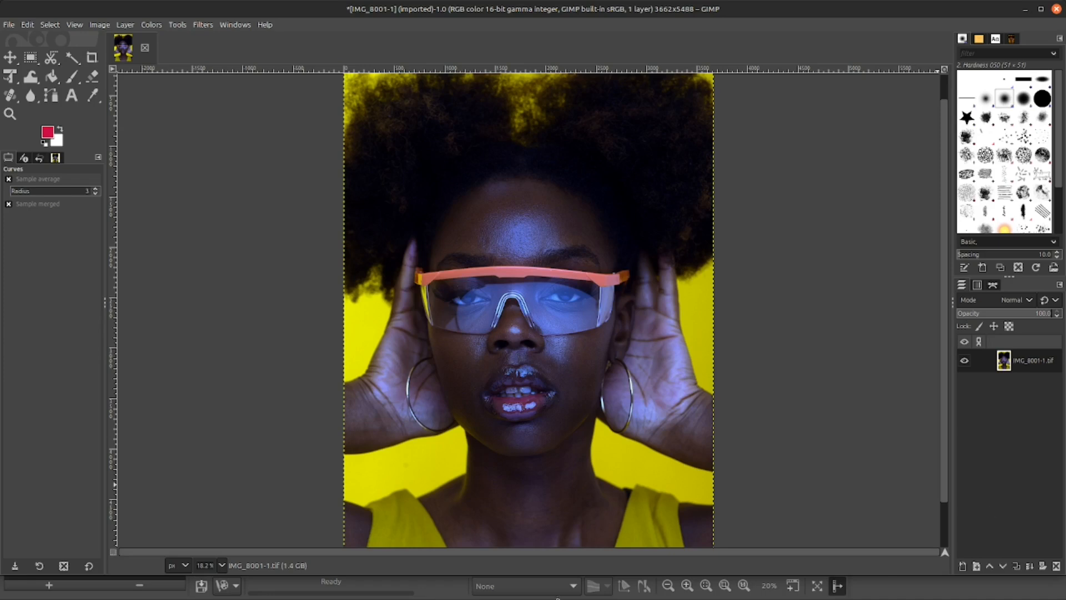
Start exporting the merged image with JPEG image as the file type, then dismiss the JPEG options without exporting.
click(8, 26)
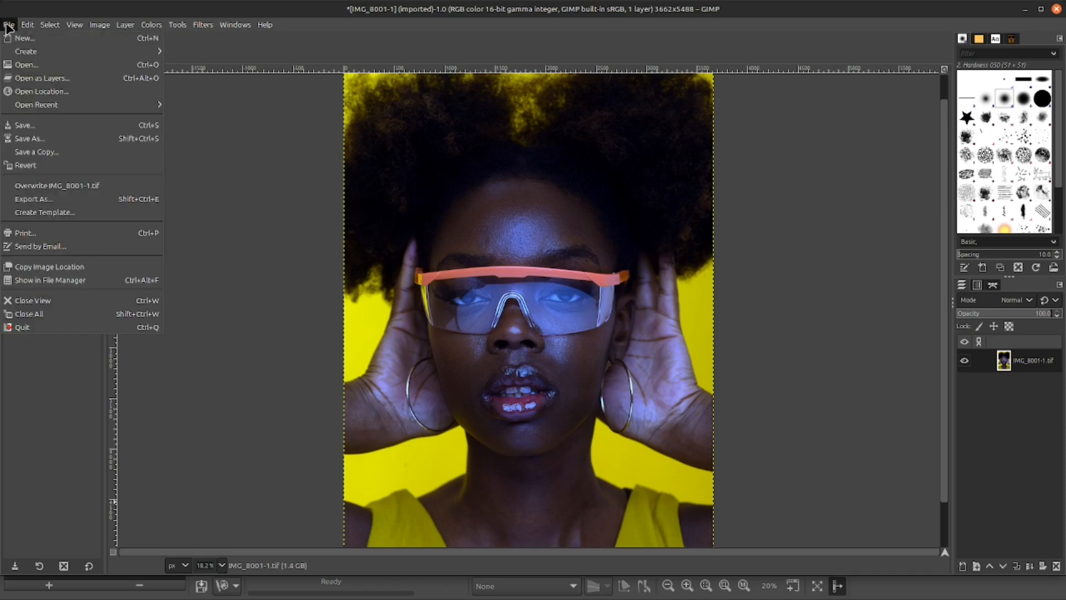
click(78, 201)
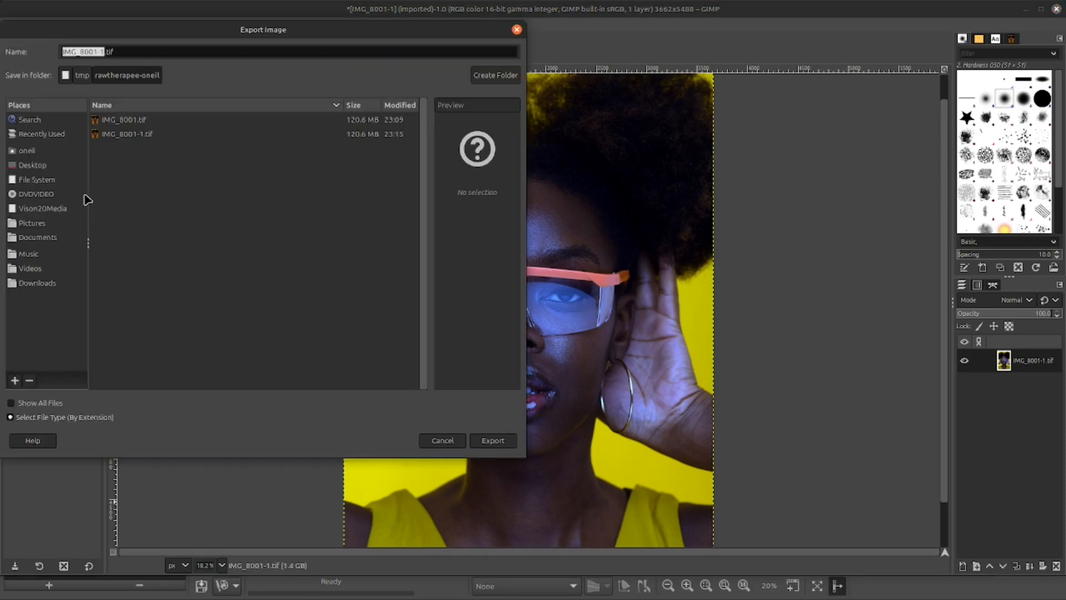
click(34, 419)
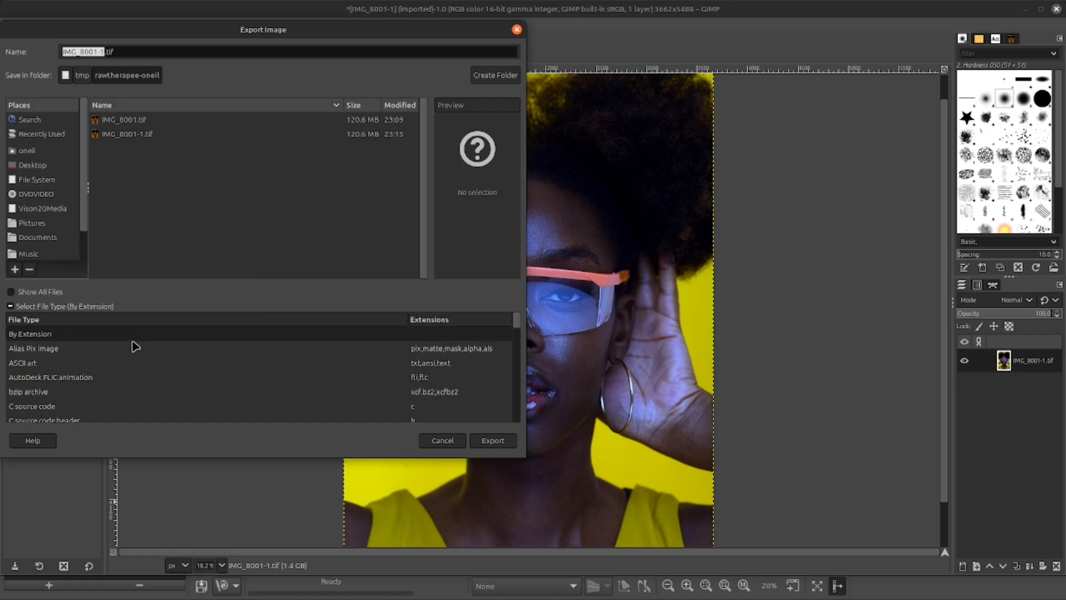
scroll(135, 347, down, 5)
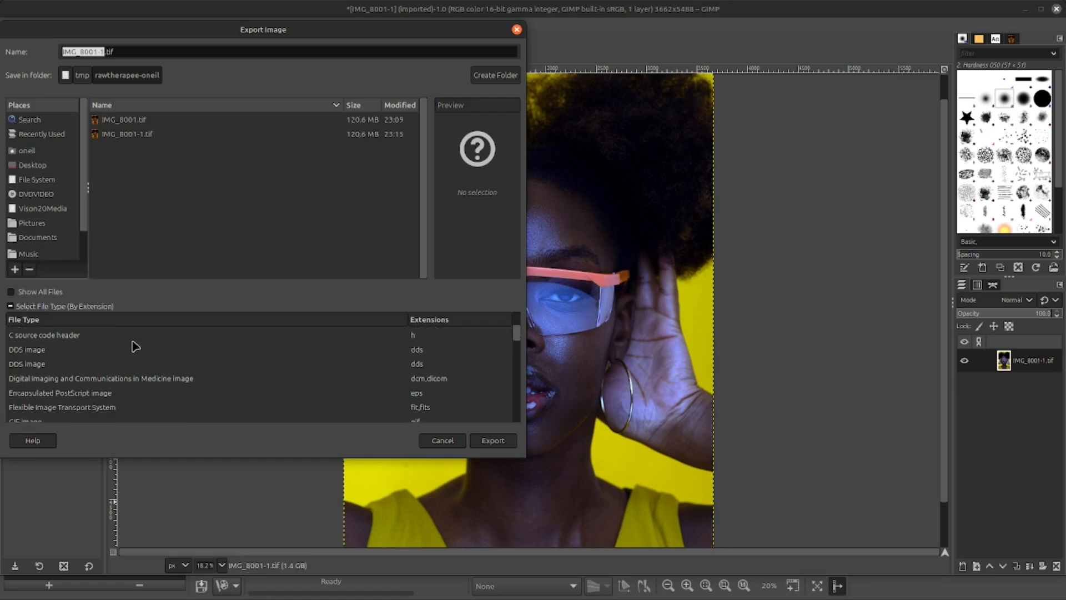
scroll(135, 346, down, 3)
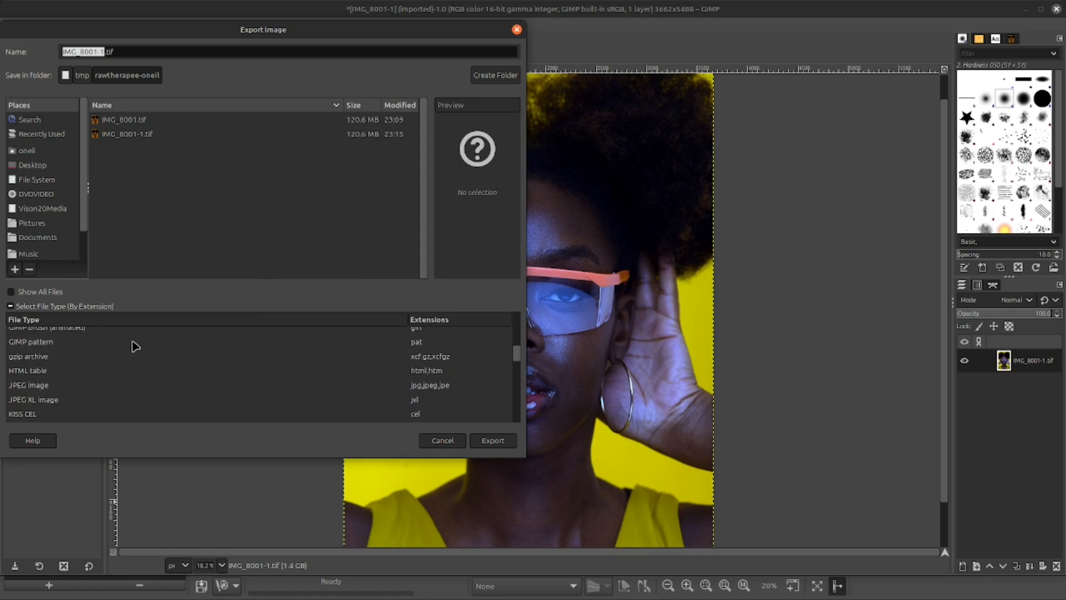
click(45, 386)
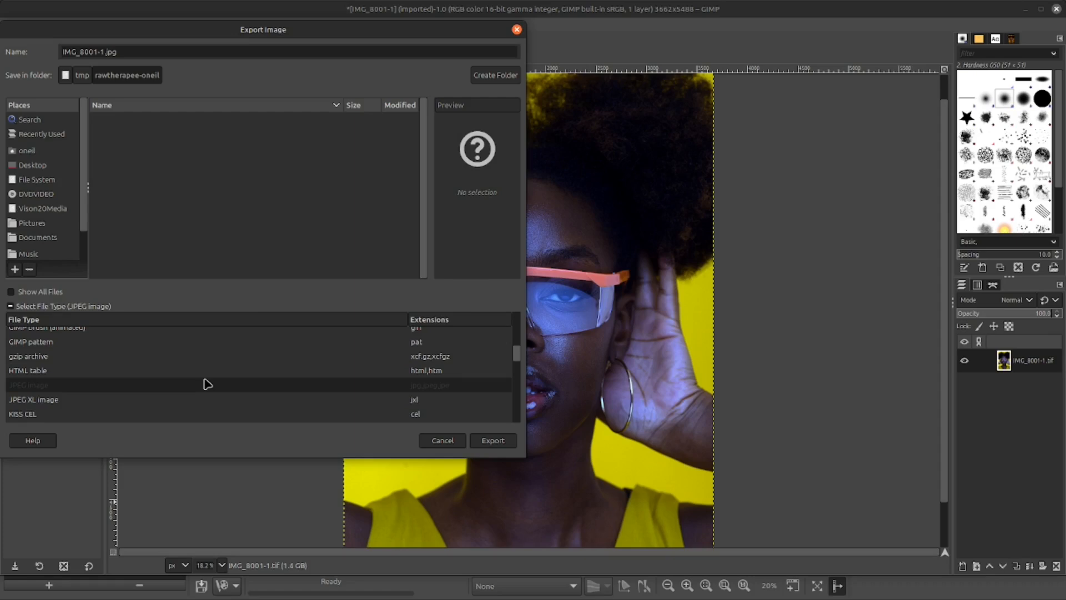
click(505, 442)
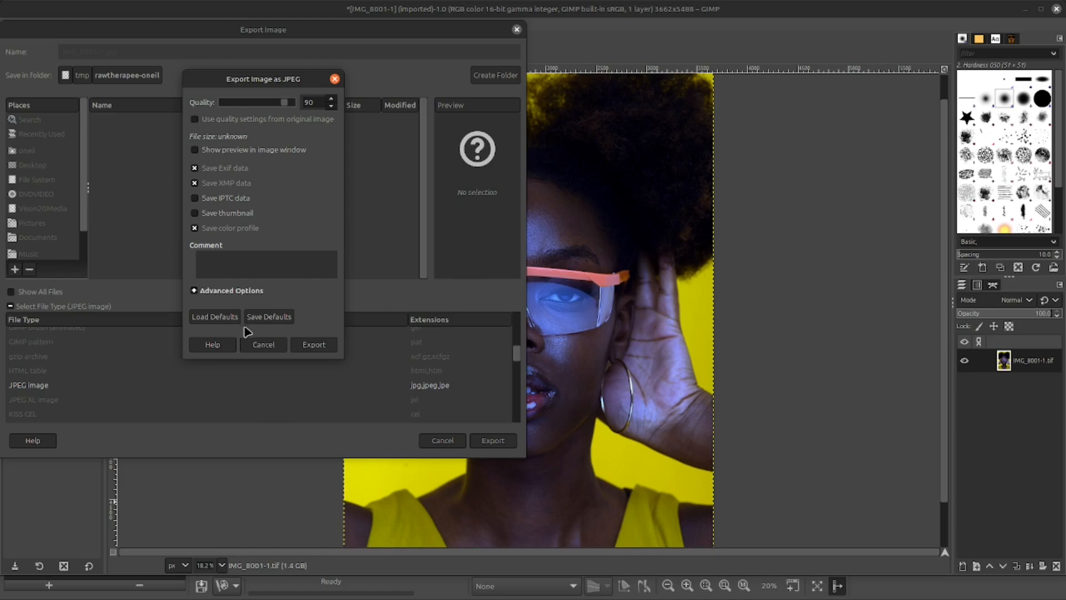
click(269, 344)
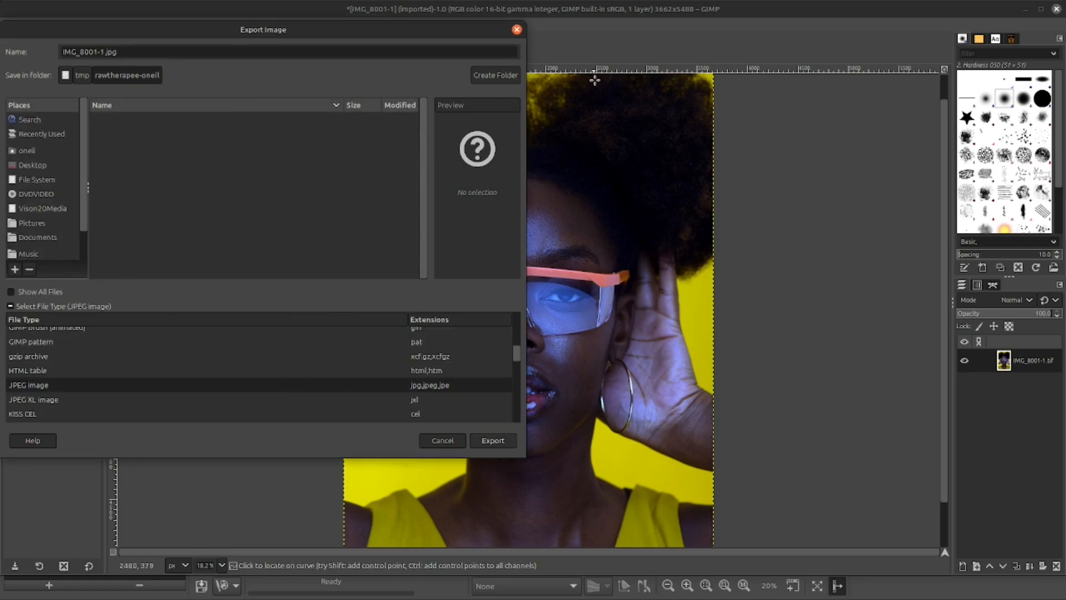
Export the image to the Desktop folder as final edit.jpg, accepting the offered JPEG settings.
click(37, 167)
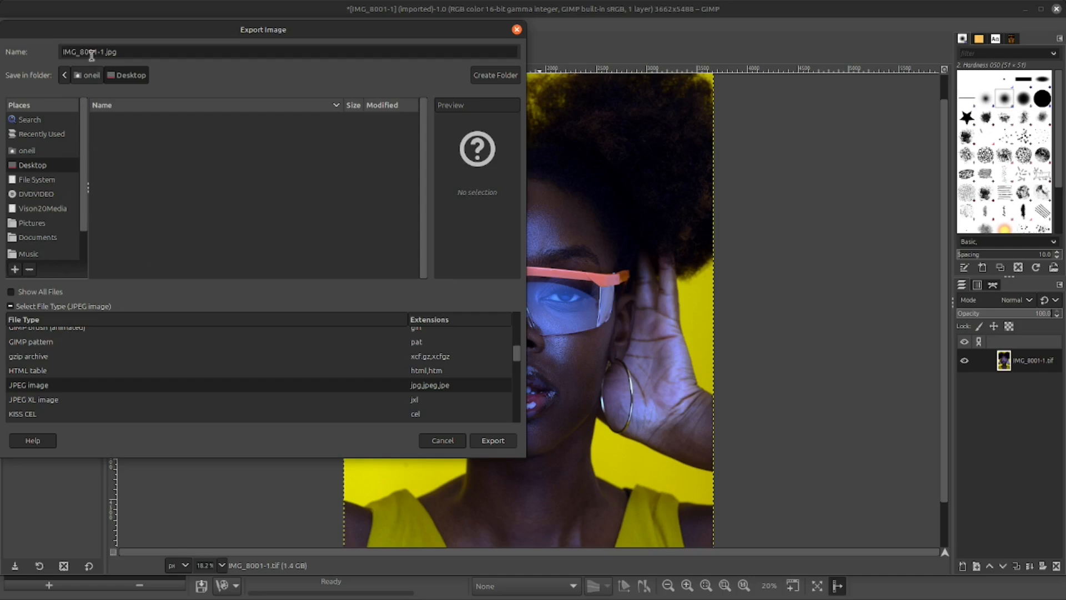
click(102, 52)
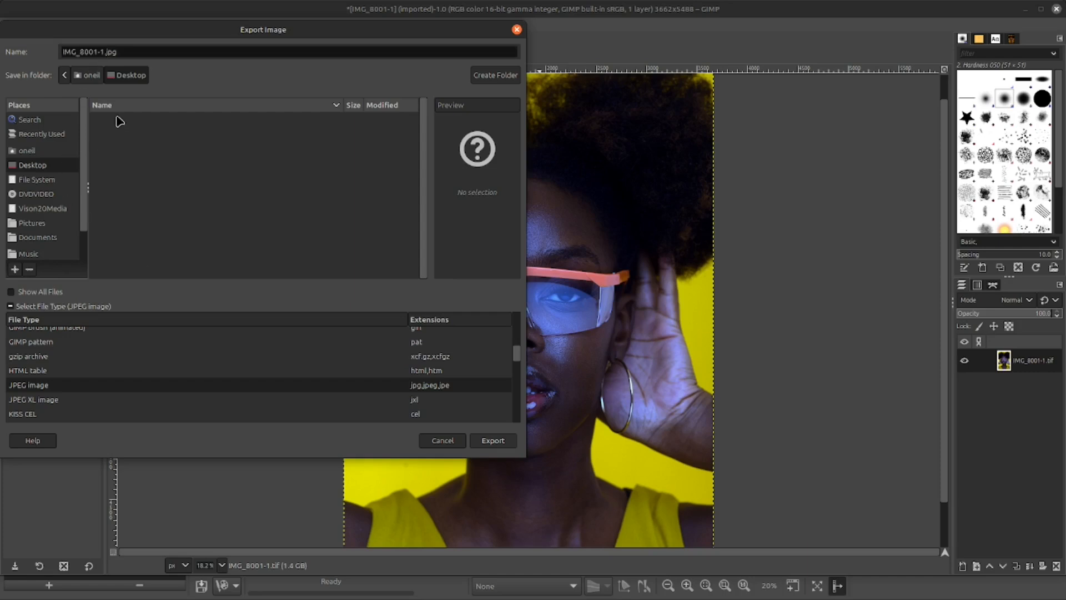
key(BackSpace)
key(BackSpace)
key(BackSpace)
key(BackSpace)
key(BackSpace)
key(BackSpace)
key(BackSpace)
key(BackSpace)
key(BackSpace)
key(BackSpace)
text(final edit)
click(504, 442)
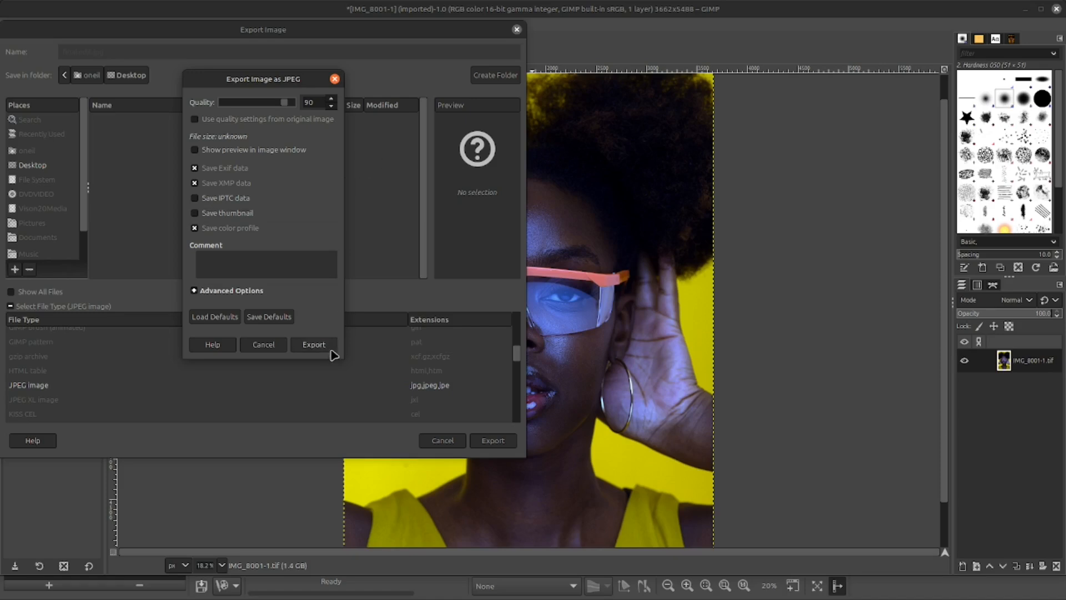
click(313, 345)
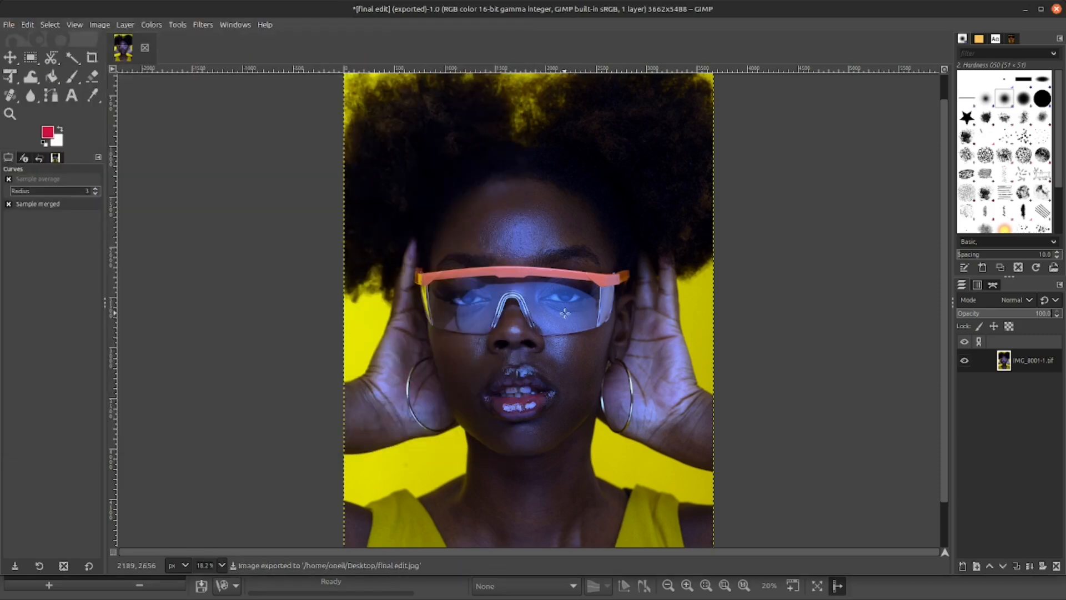
Minimize the GIMP and file manager windows and restore RawTherapee to a smaller floating window near the desktop's upper edge.
click(1025, 9)
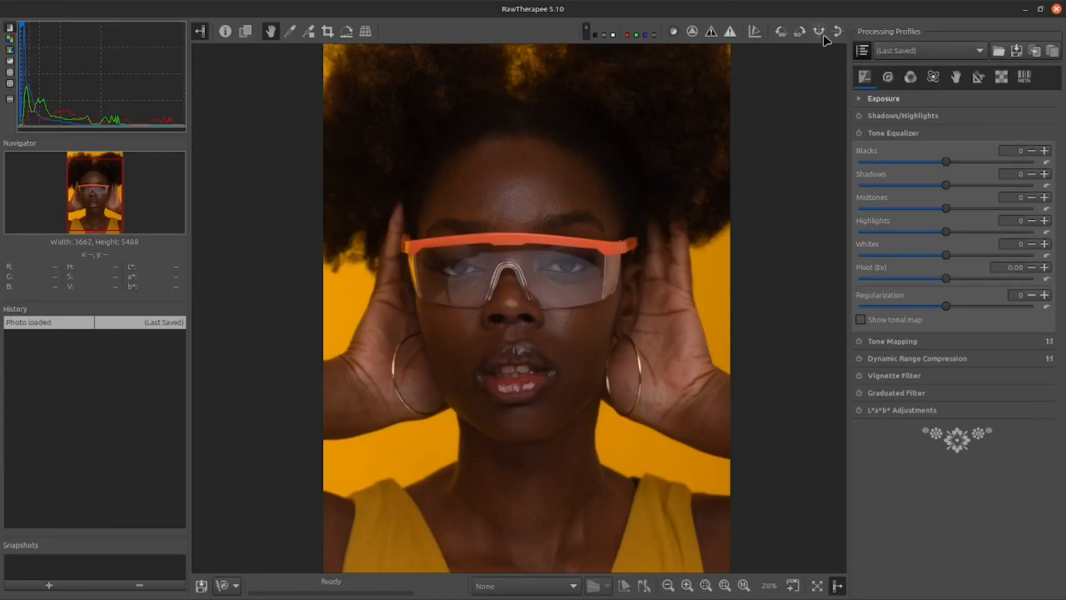
double_click(822, 14)
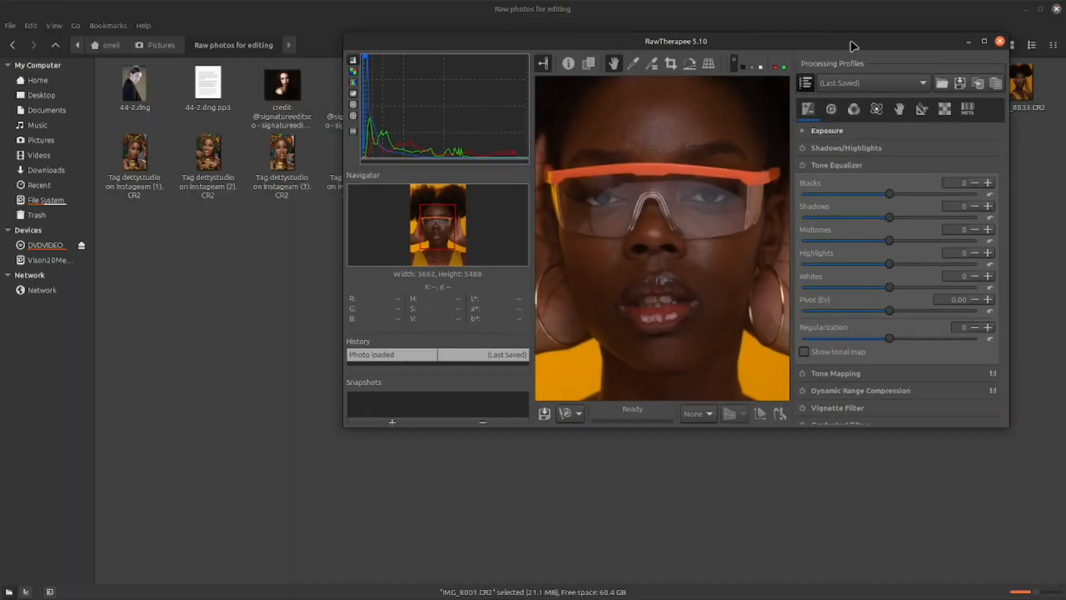
click(1025, 9)
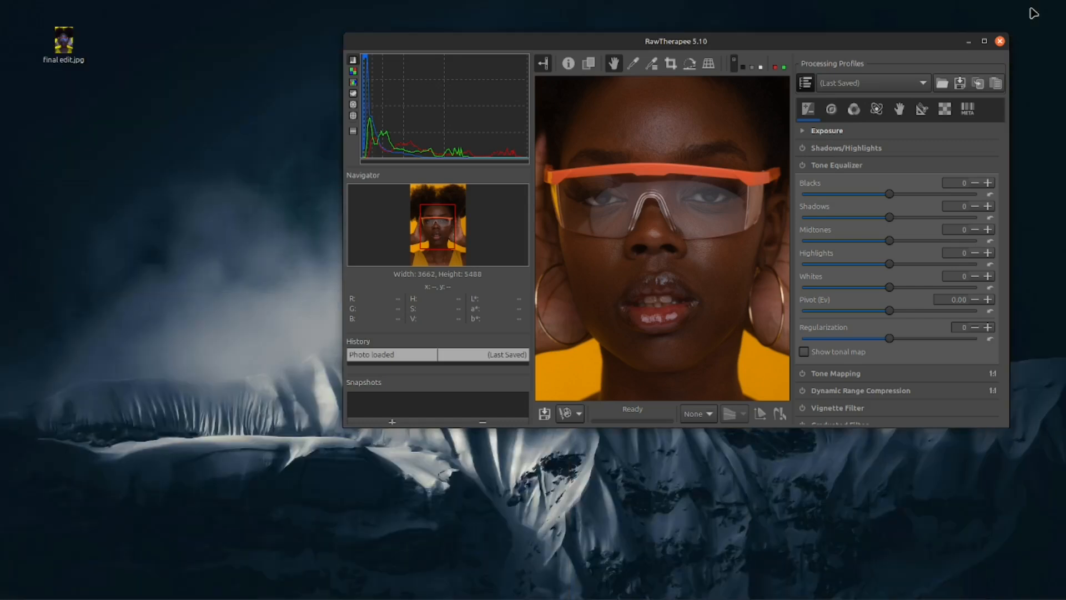
drag(810, 40, 822, 21)
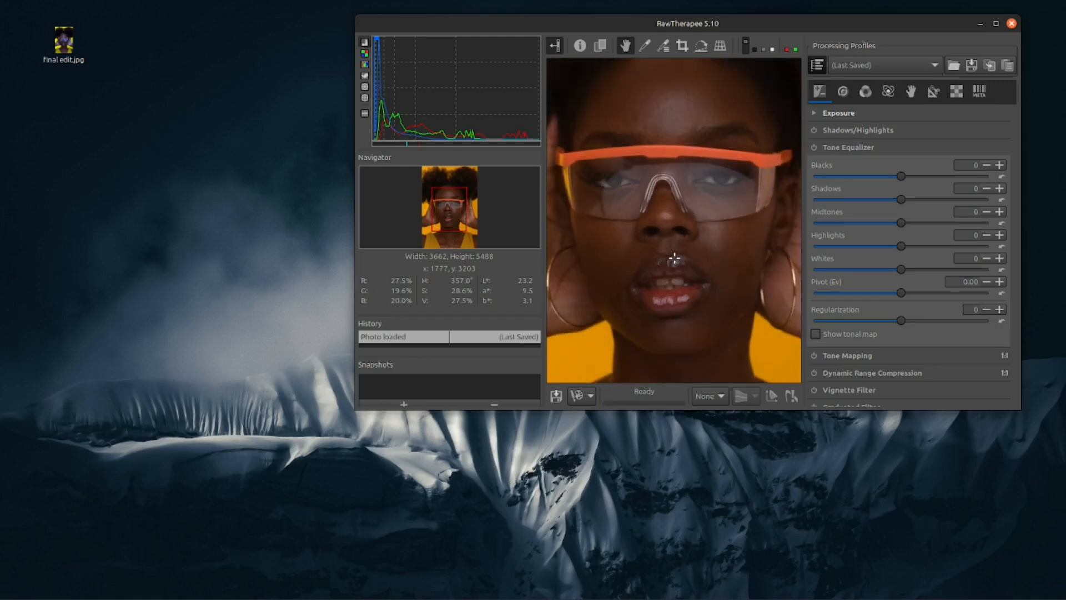
Open final edit.jpg from the desktop beside the original photo in RawTherapee, and make the RawTherapee window taller.
double_click(68, 45)
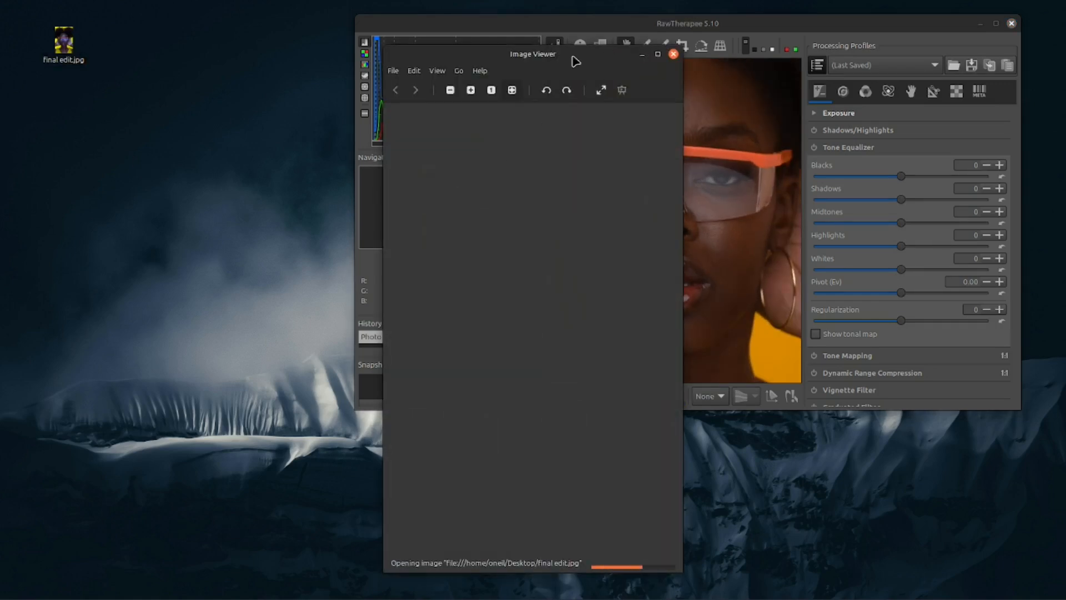
drag(573, 55, 440, 27)
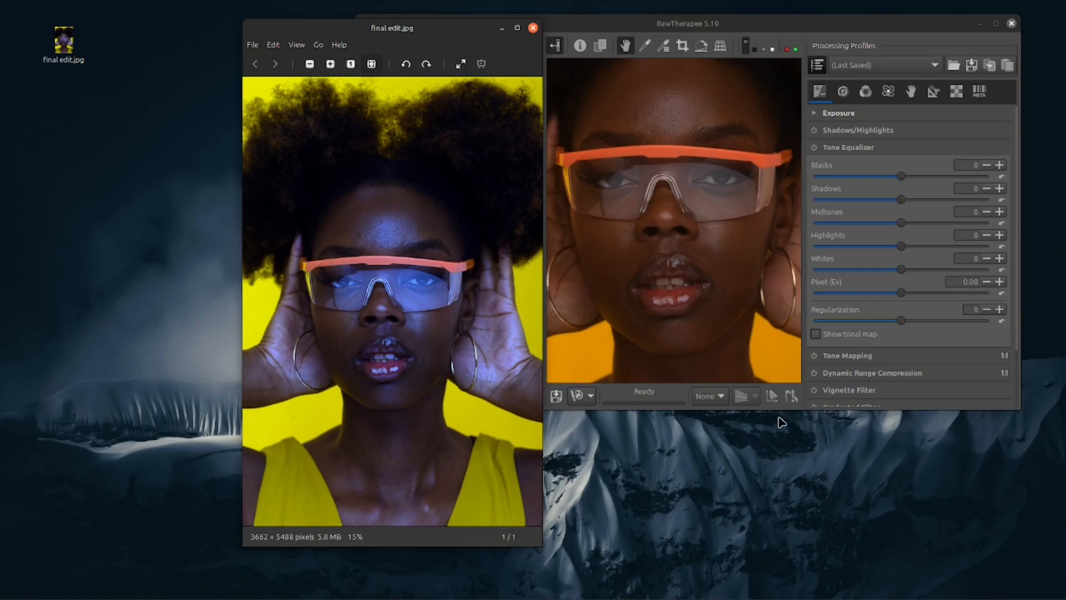
drag(780, 412, 780, 547)
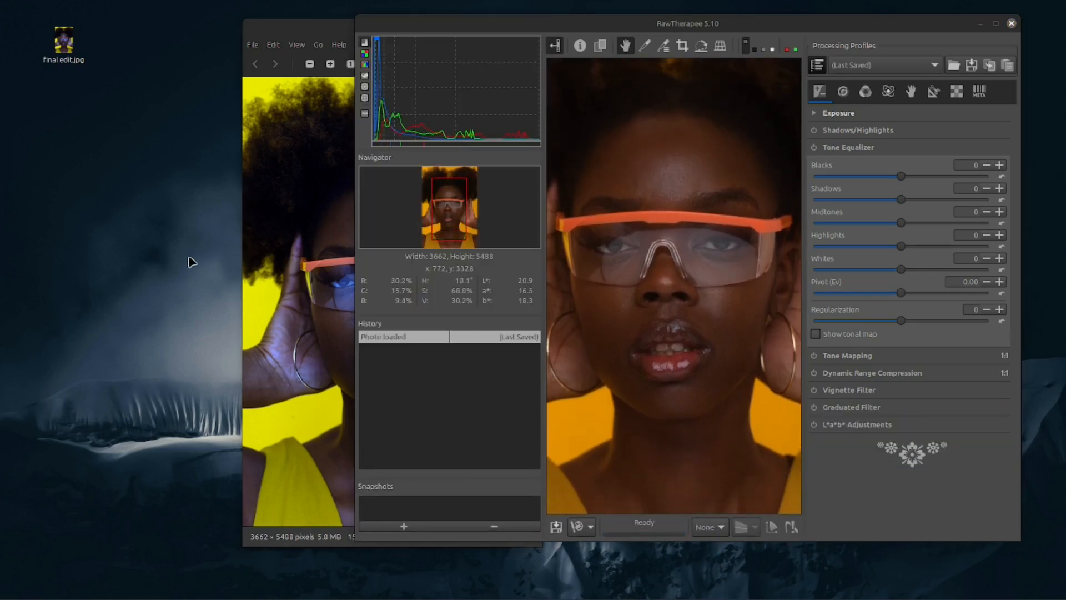
Narrow the RawTherapee window to uncover final edit.jpg, and shrink both of its side panels to widen the photo preview.
drag(355, 248, 530, 250)
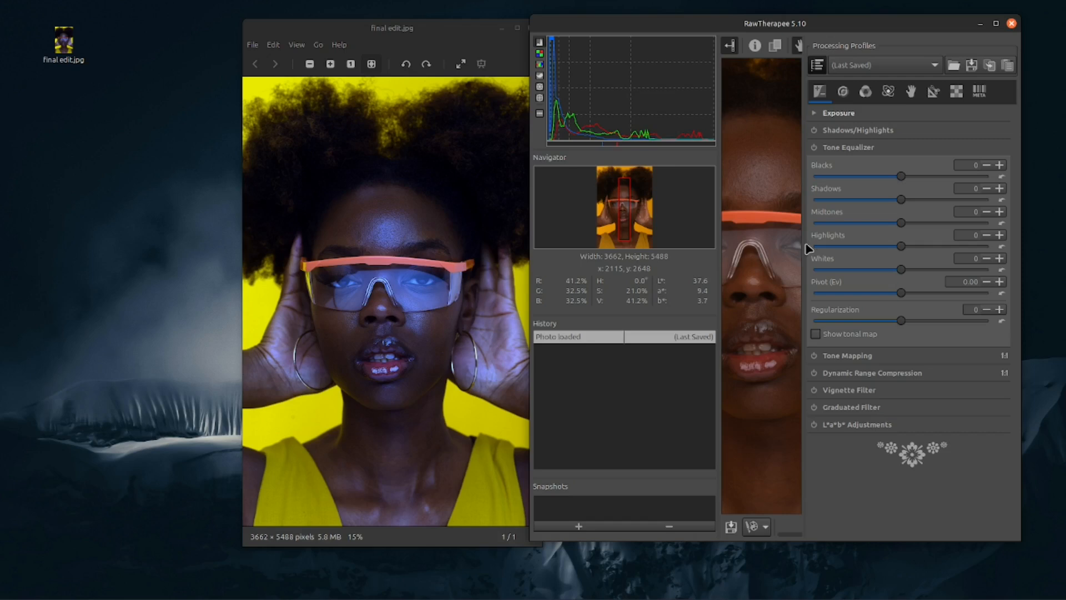
drag(804, 242, 864, 244)
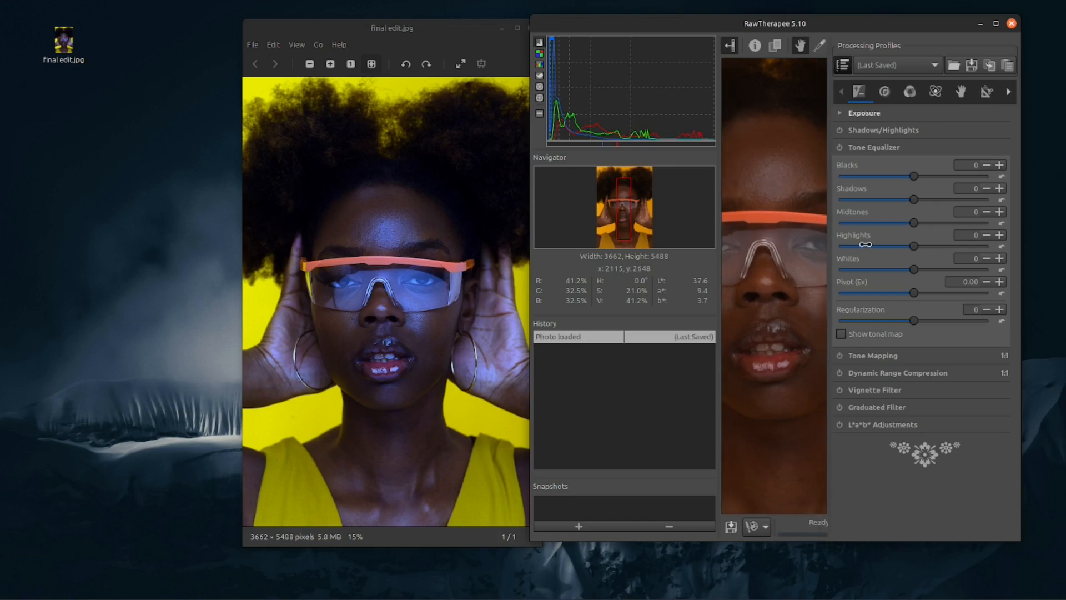
drag(718, 242, 663, 244)
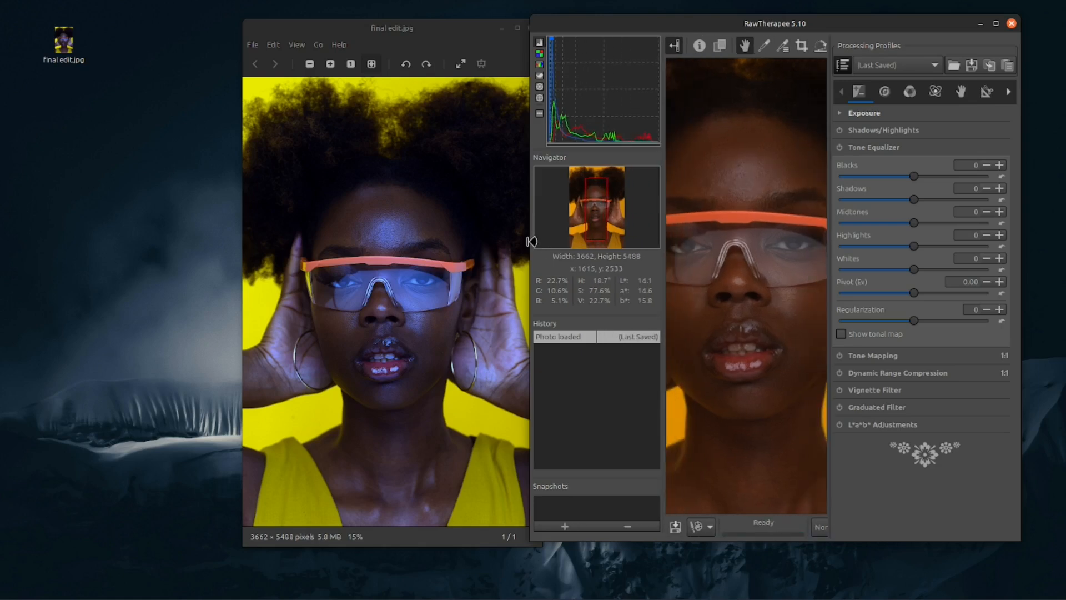
Widen the RawTherapee window and move the final edit.jpg viewer so both versions sit side by side without overlapping.
drag(531, 242, 481, 243)
drag(425, 36, 261, 50)
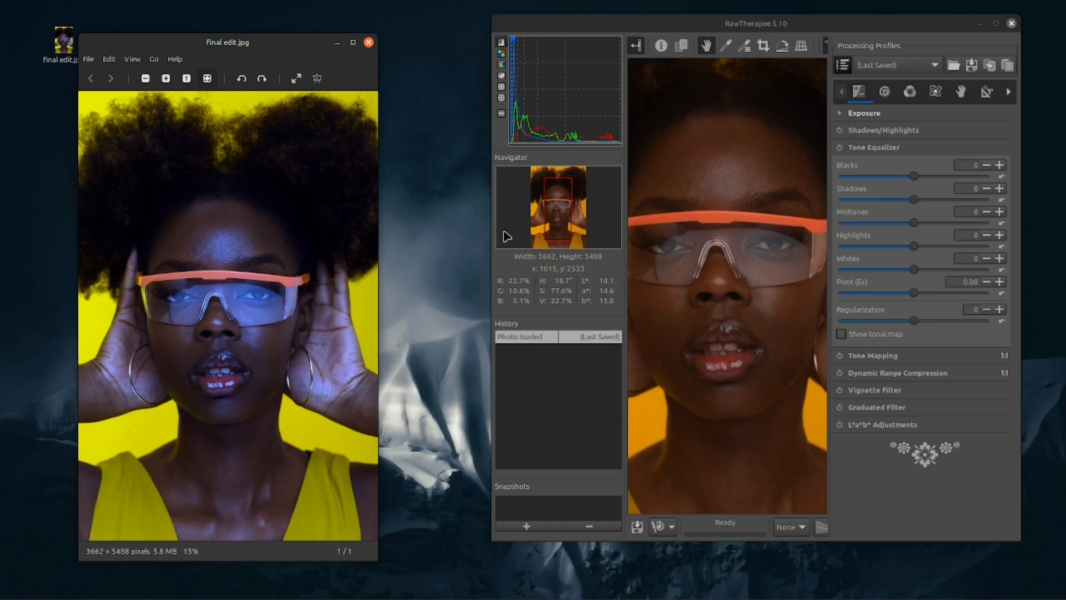
drag(489, 261, 410, 262)
drag(289, 46, 304, 35)
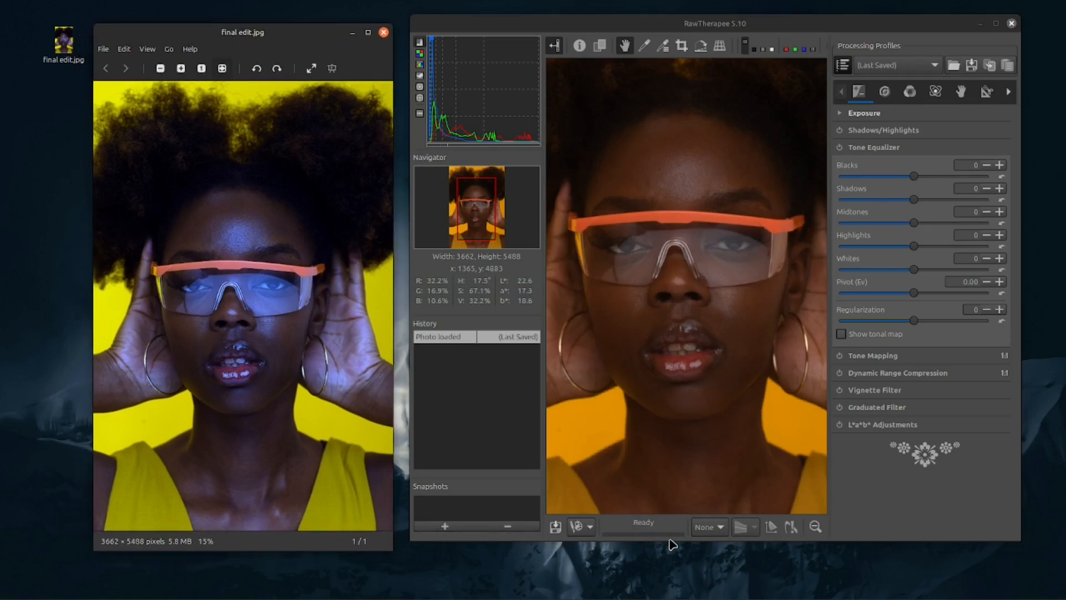